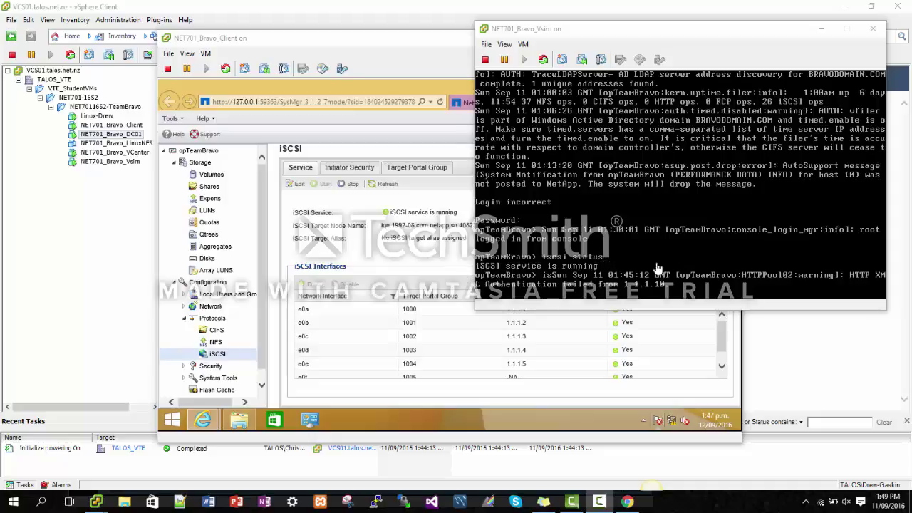
- Clear the leftover input in the NET701_Bravo_Vsim console and begin a license add command at the prompt
left_click(686, 269)
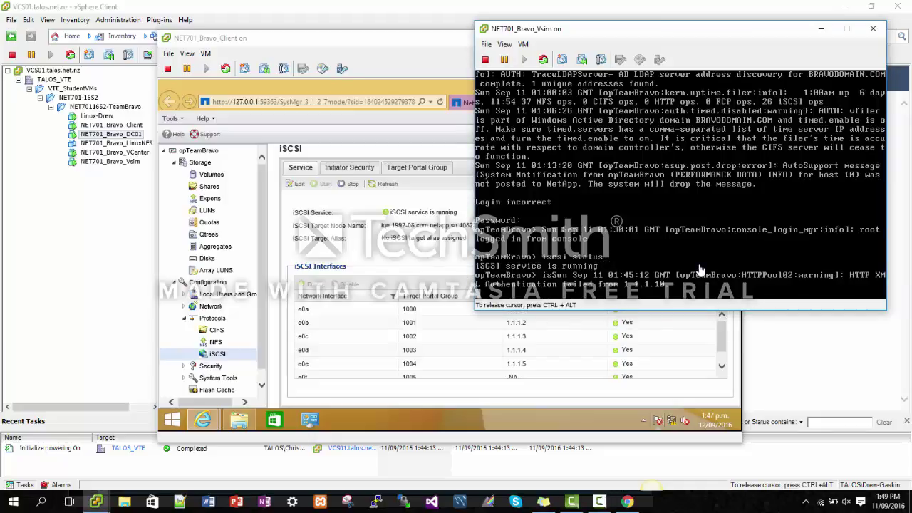
key("Return")
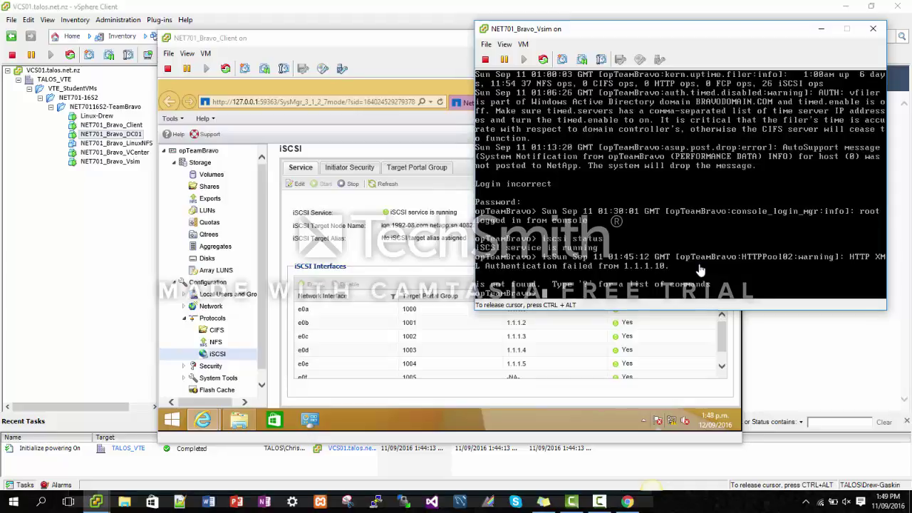
type("license")
- Switch to Chrome and look up the iSCSI licence code for the ESX build in the Simulate ONTAP 7-Mode licences file
left_click(626, 503)
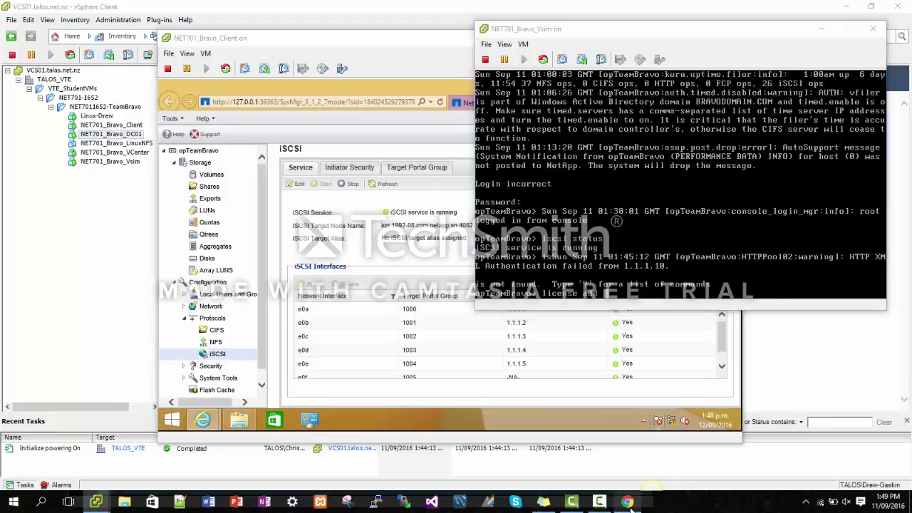
left_click(33, 6)
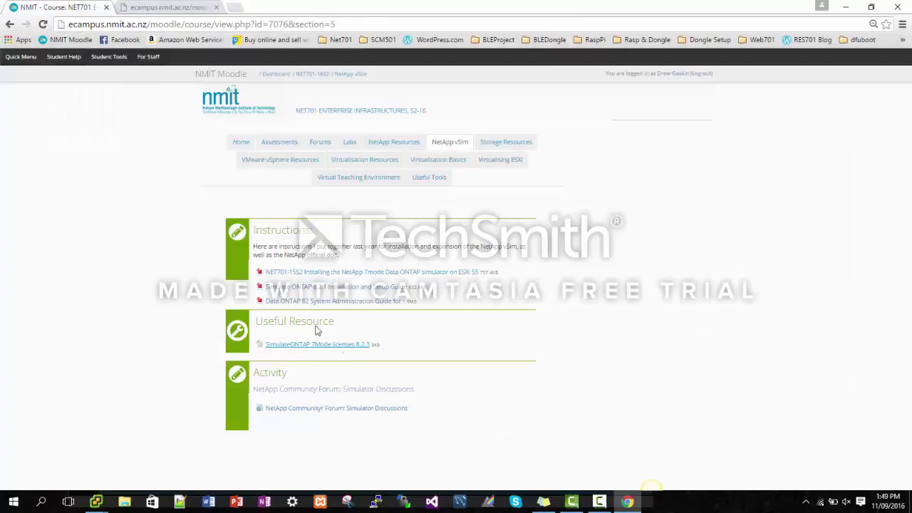
left_click(183, 6)
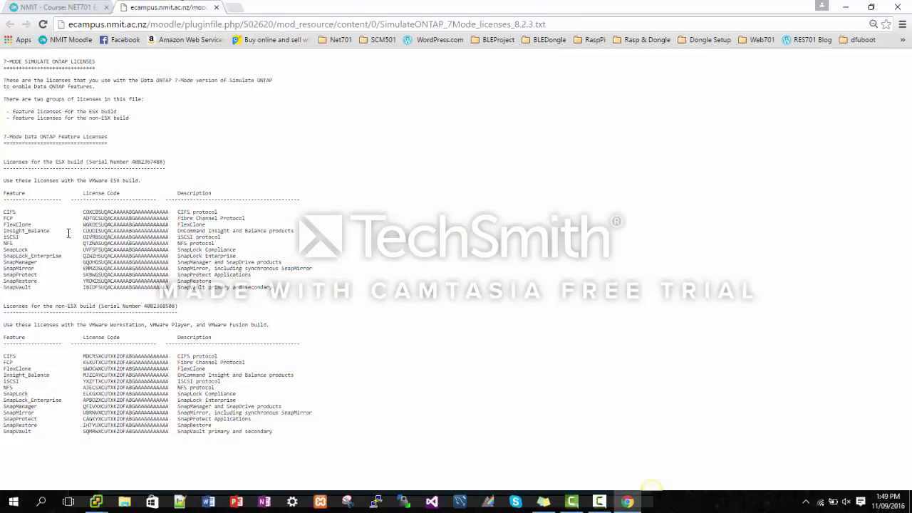
left_click_drag(85, 236, 174, 241)
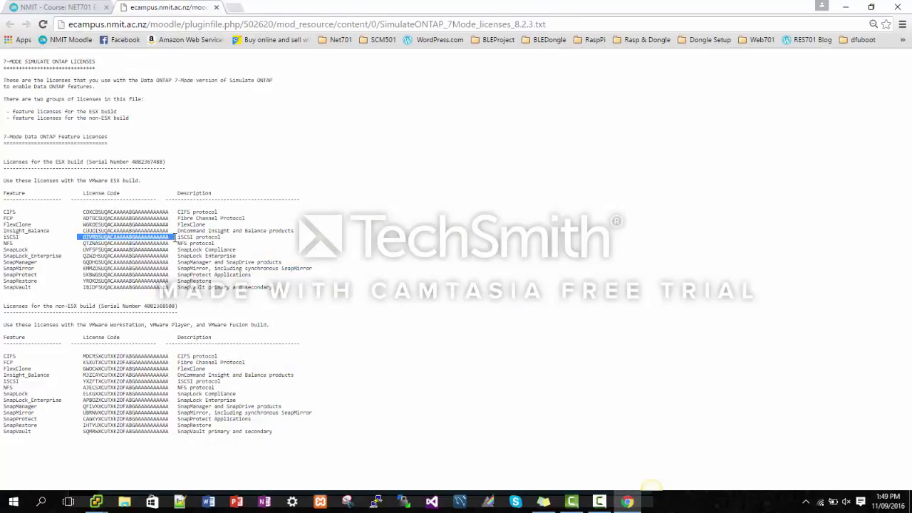
left_click(846, 6)
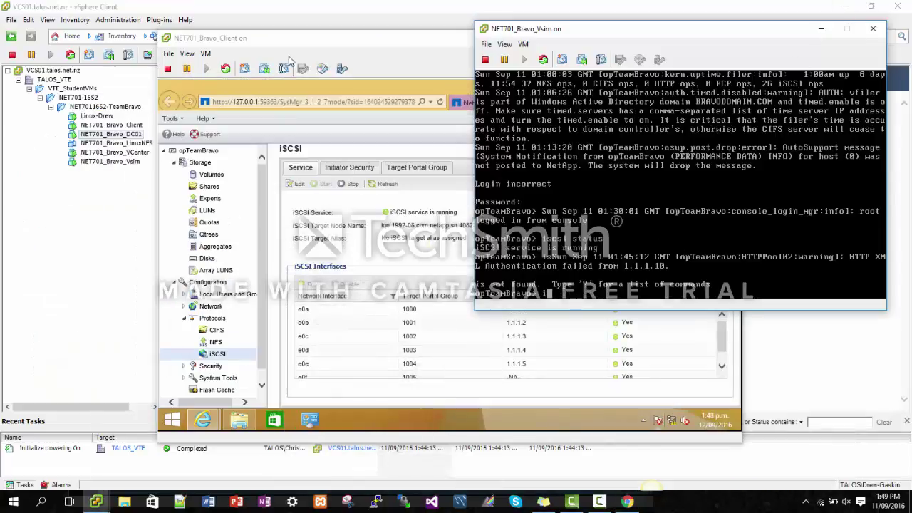
- Review the iSCSI service and interfaces under Protocols in NetApp System Manager on the NET701_Bravo_Client machine
left_click(377, 41)
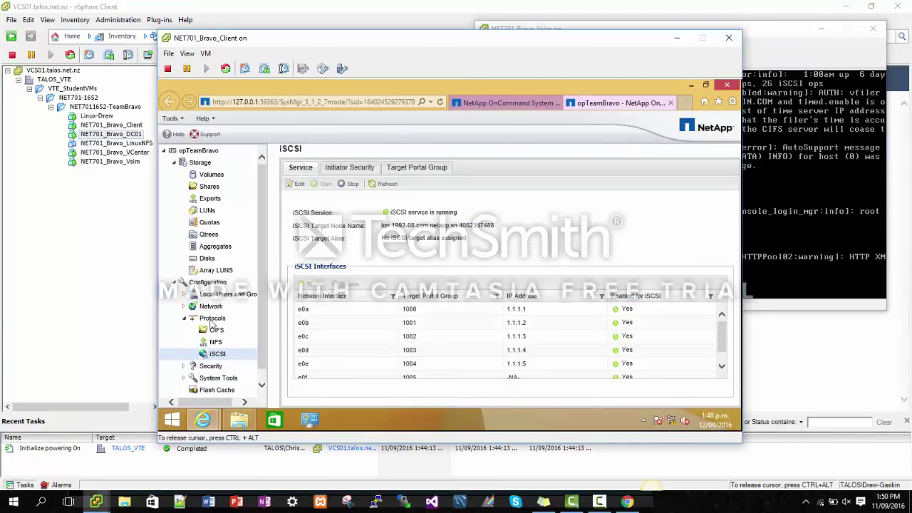
scroll(221, 367, "down", 1)
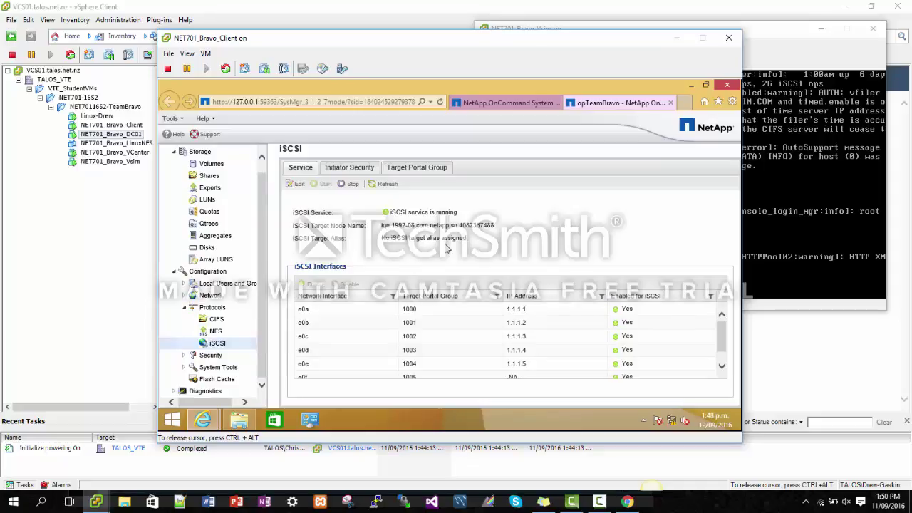
- Switch to the NET701_Bravo_DC01 console and display Server Manager's list of administrative tools
left_click(97, 501)
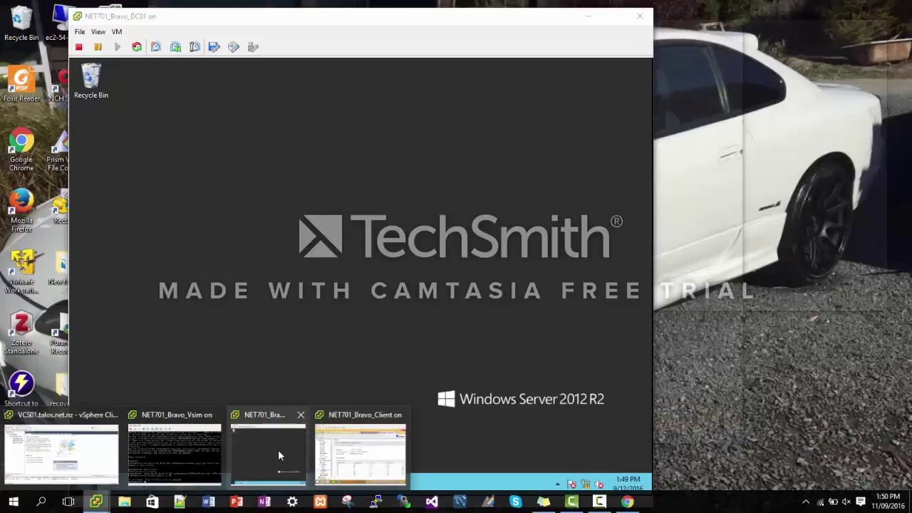
left_click(278, 449)
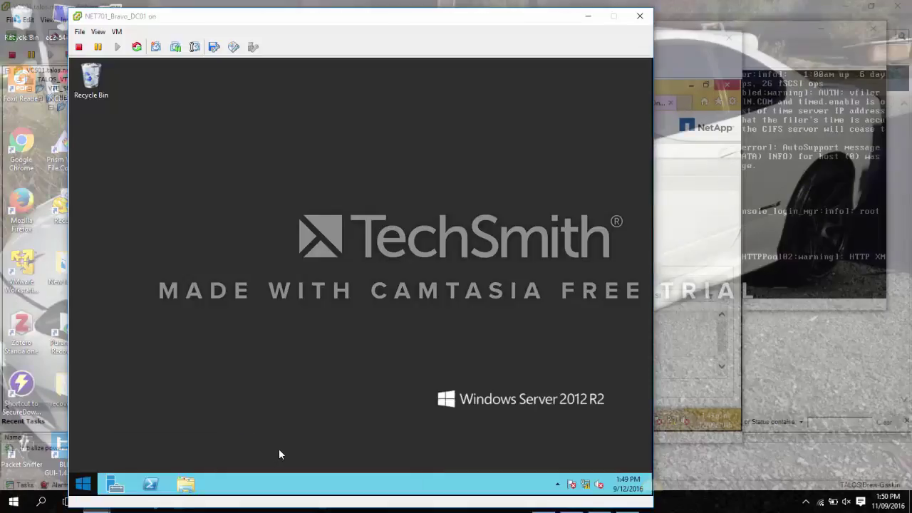
left_click_drag(414, 19, 516, 15)
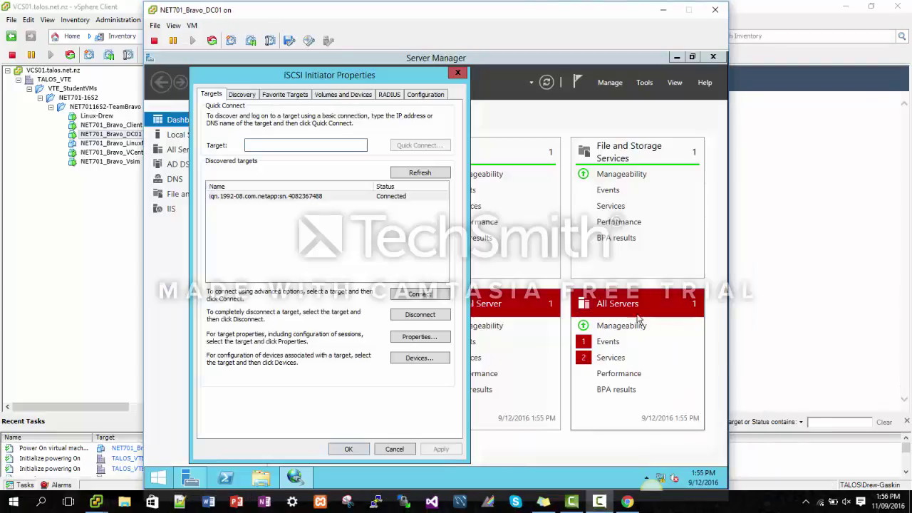
left_click(506, 260)
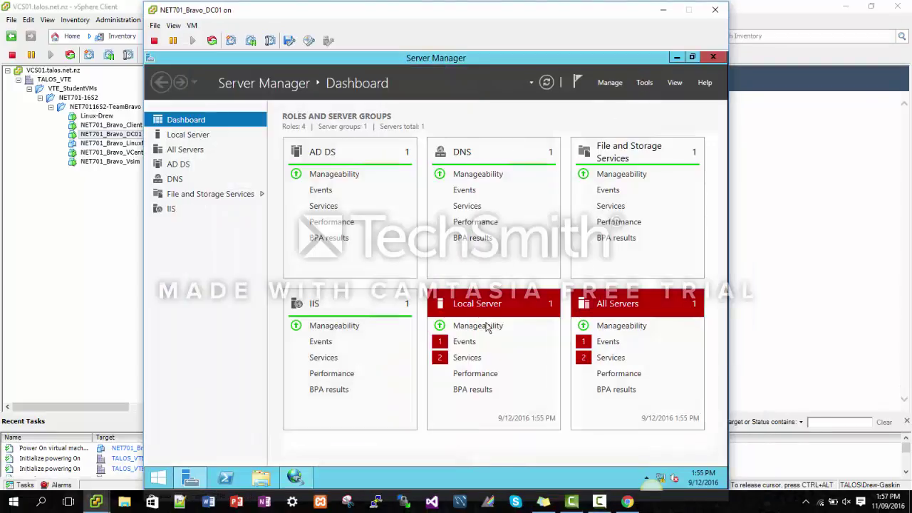
key("alt+t")
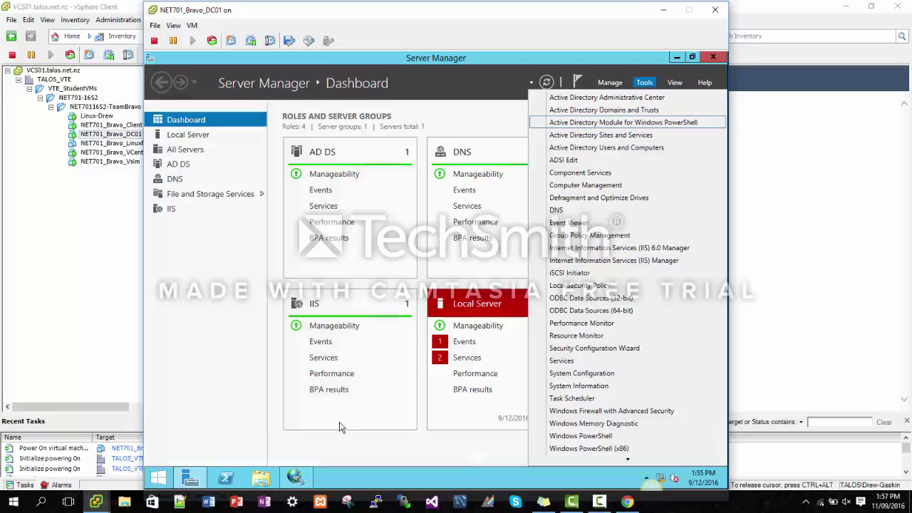
- Bring up iSCSI Initiator Properties and examine the initiator name in its configuration settings
mouse_move(314, 482)
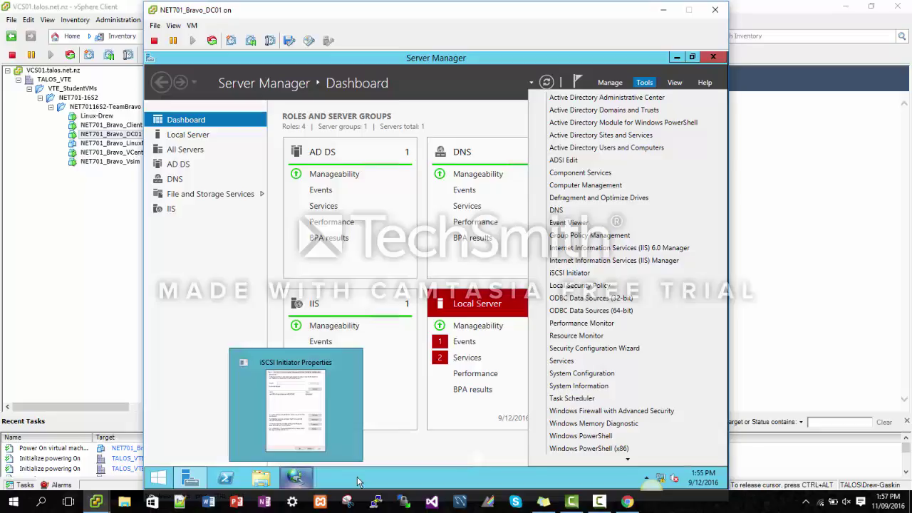
left_click(336, 462)
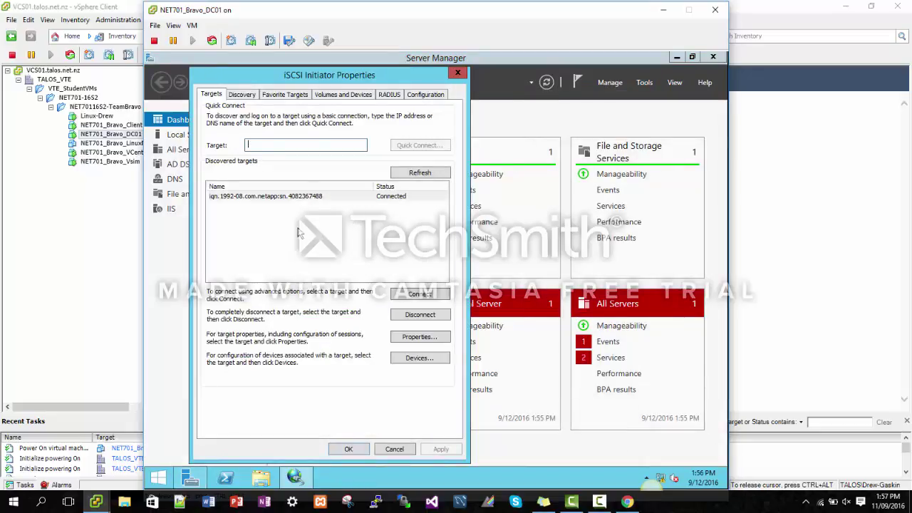
left_click(436, 96)
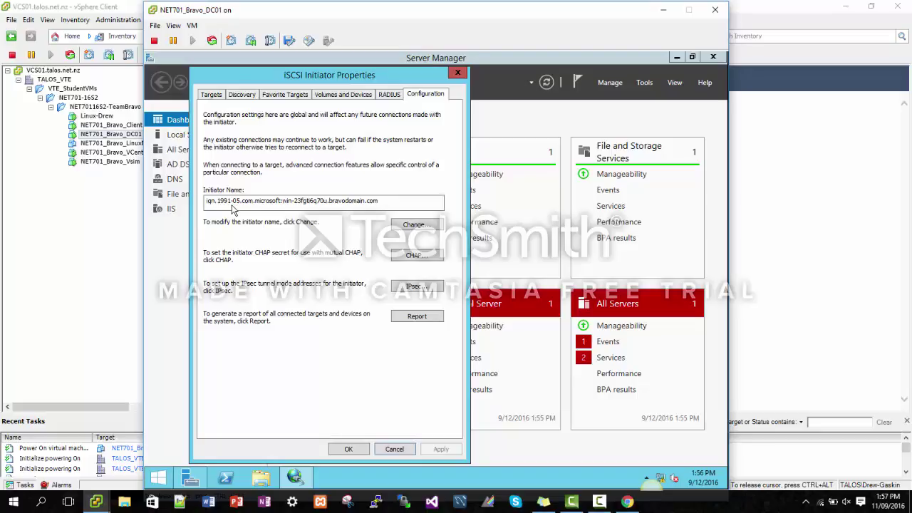
left_click_drag(227, 204, 316, 94)
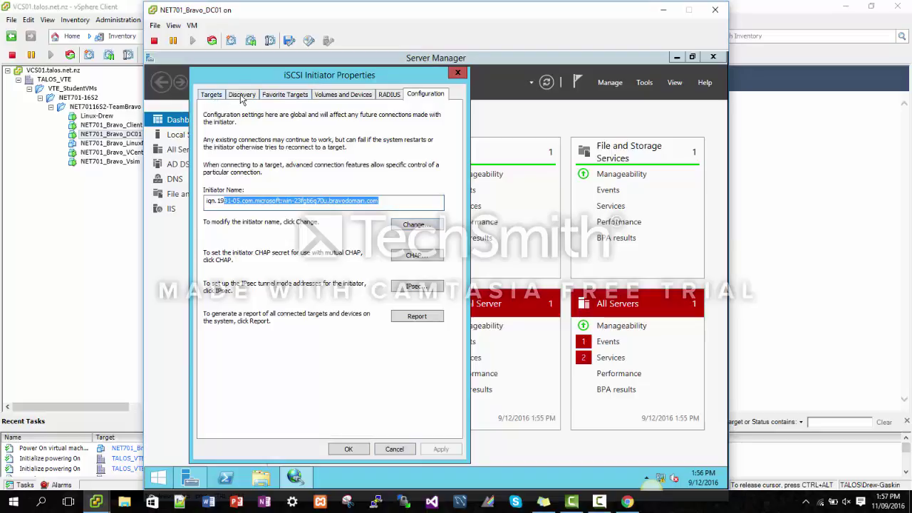
- Try to add a discovery target portal at 1.1.1.1 using the Microsoft iSCSI Initiator adapter and the default initiator IP
left_click(242, 96)
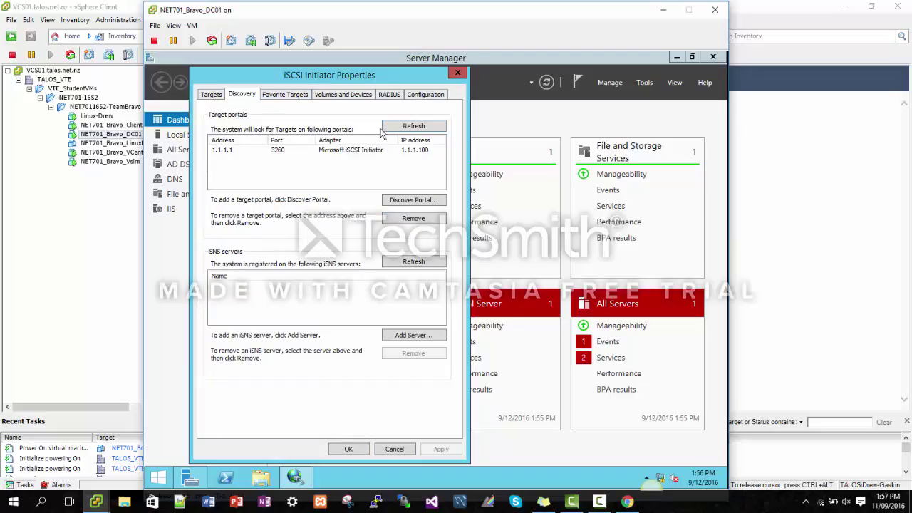
left_click(414, 200)
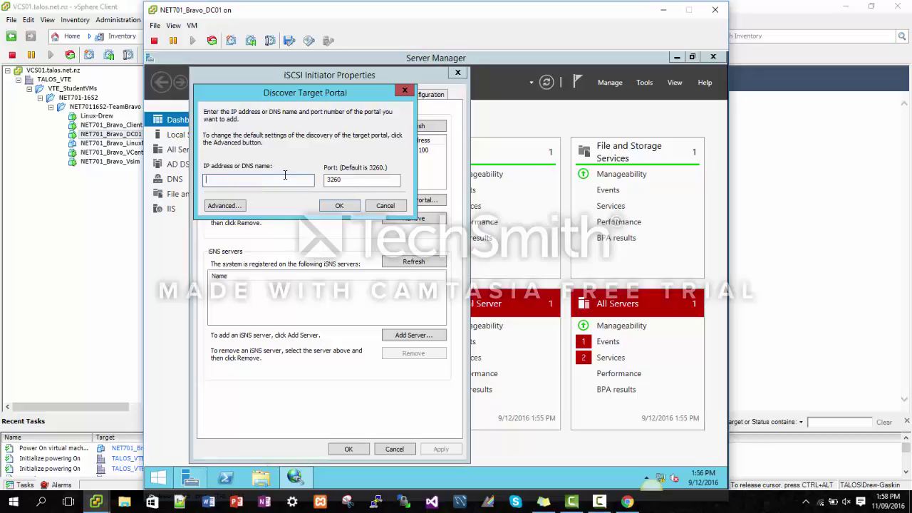
type("1.1.1.1")
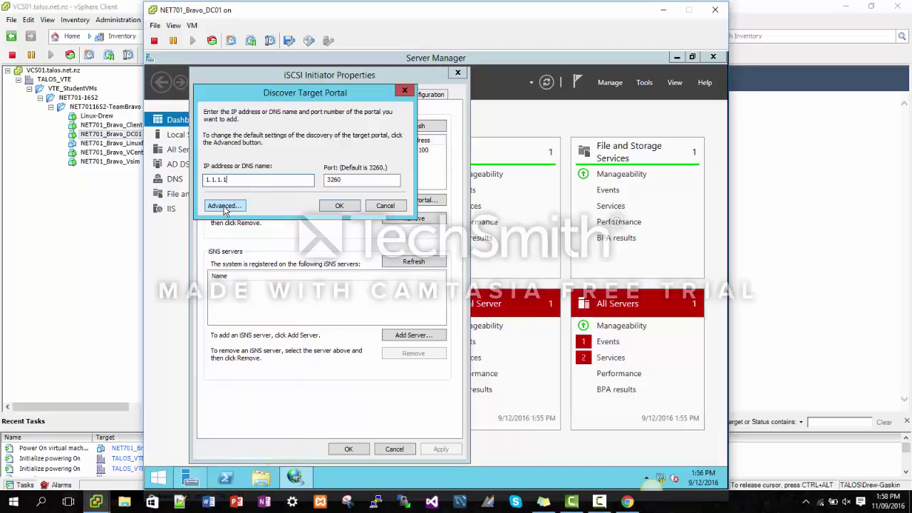
left_click(225, 206)
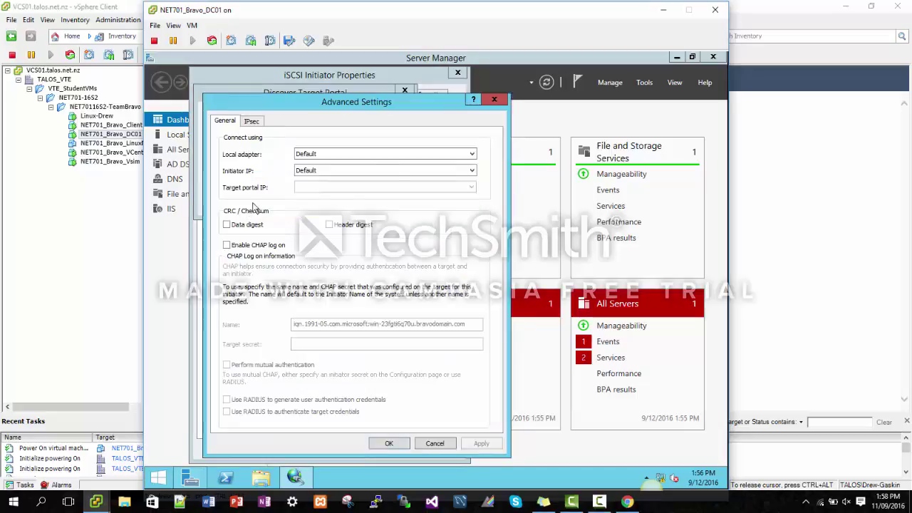
left_click(470, 156)
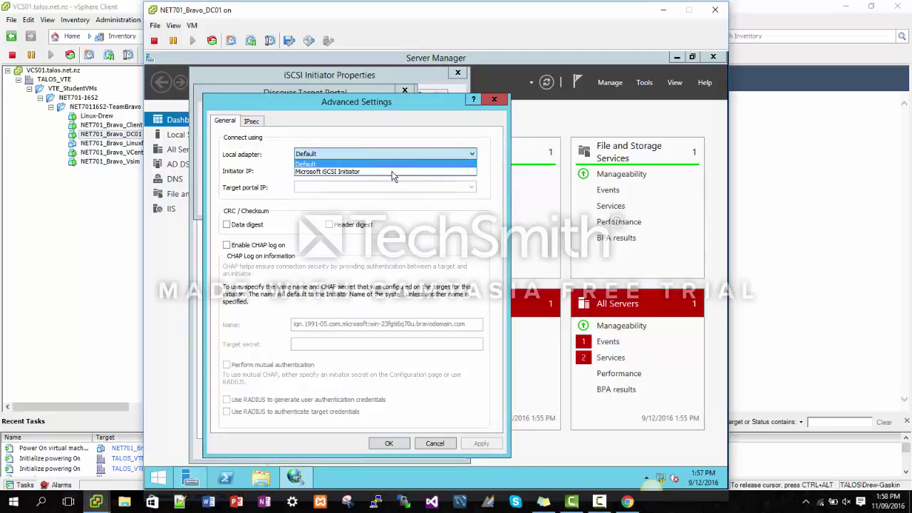
left_click(367, 172)
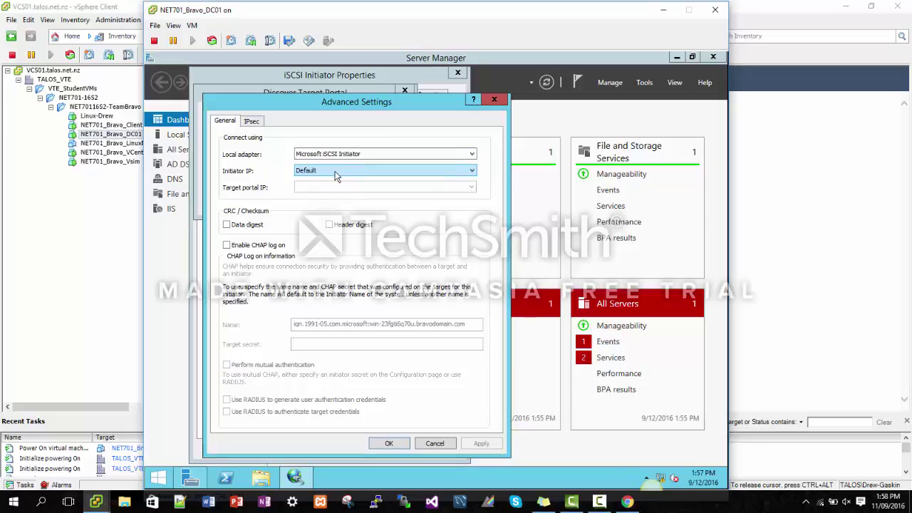
left_click(337, 173)
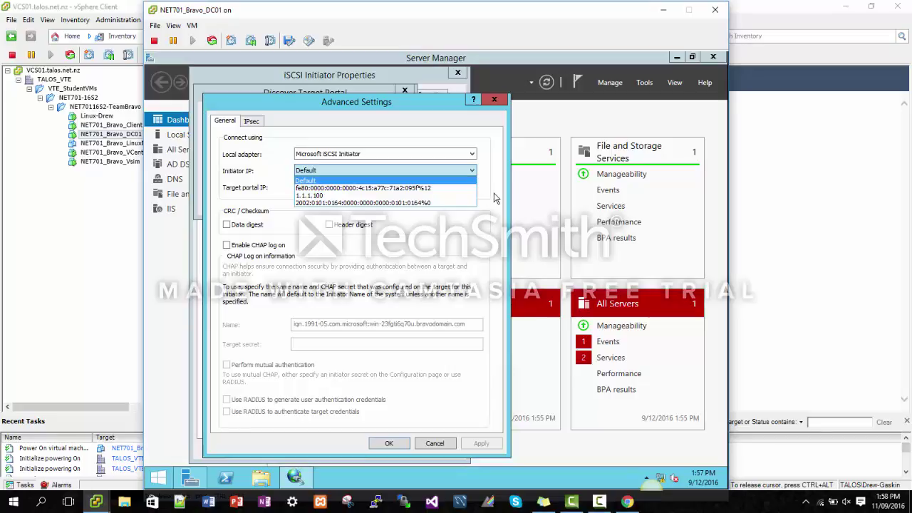
left_click(434, 183)
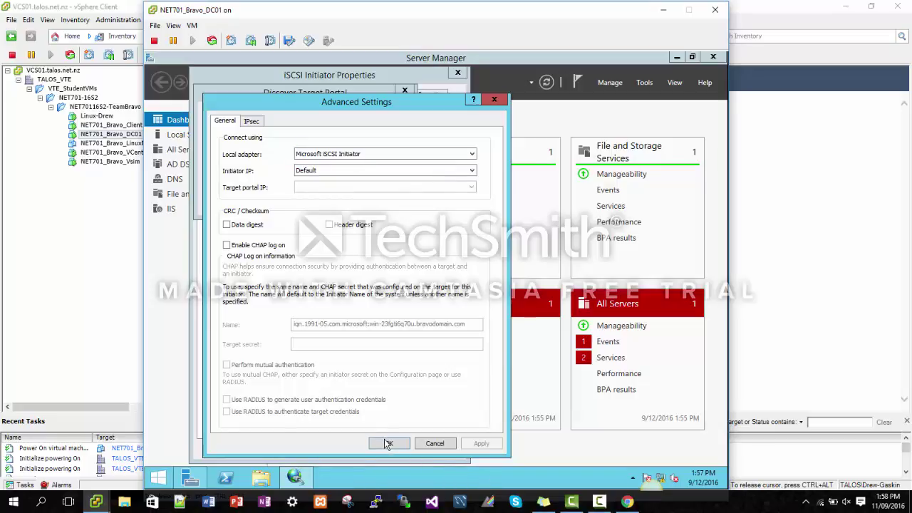
left_click(435, 443)
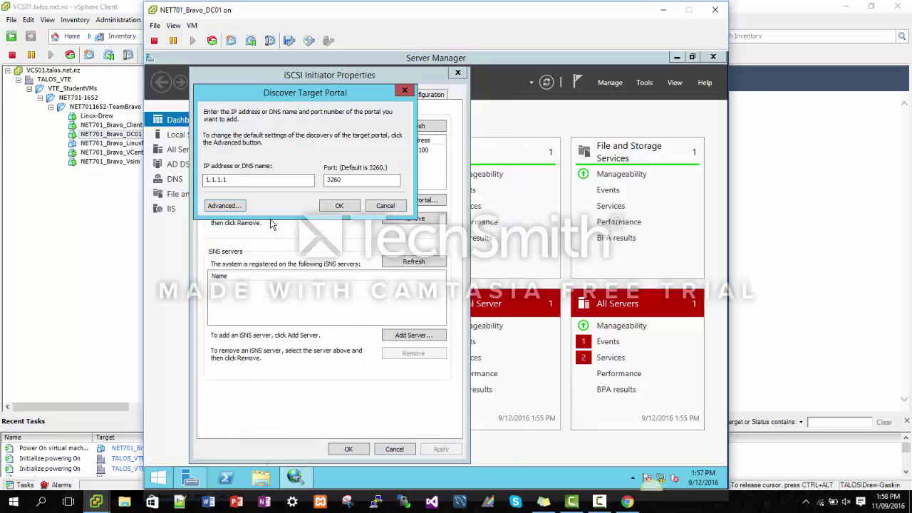
left_click(384, 206)
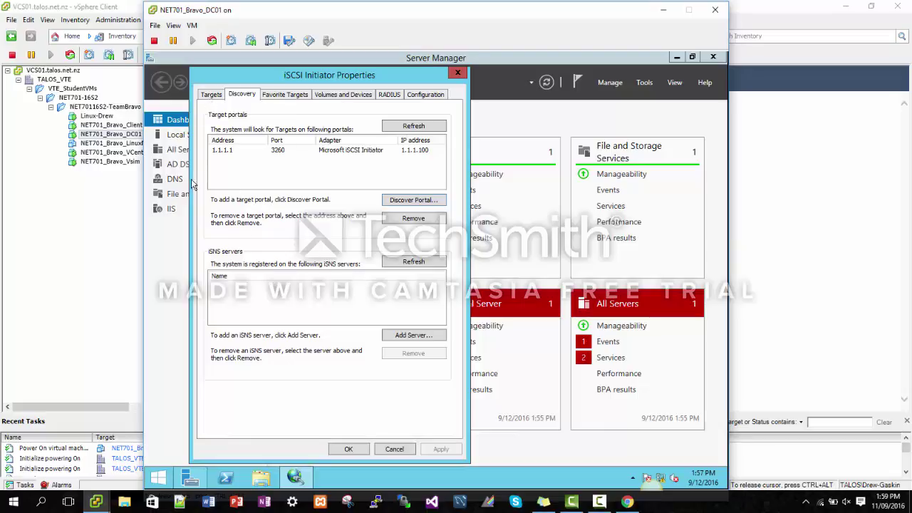
- Examine the sessions and portal groups in the properties of the discovered NetApp target
left_click(209, 99)
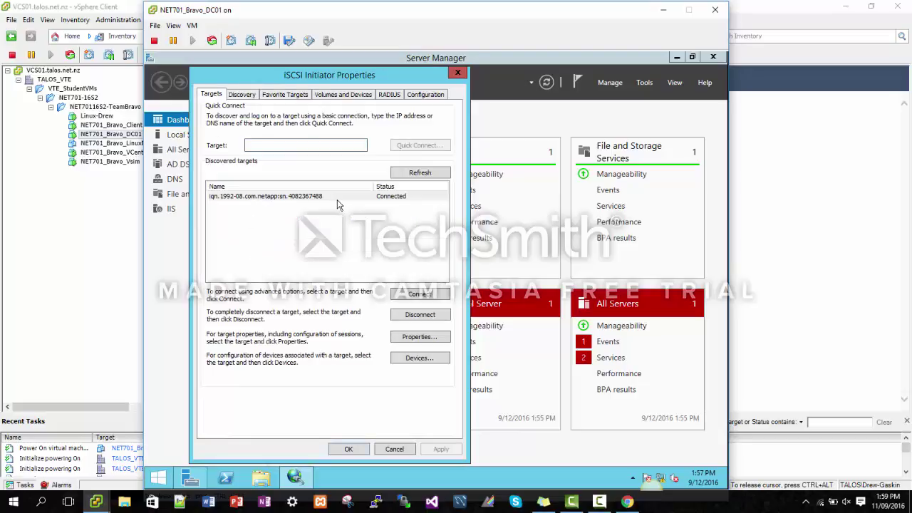
left_click(381, 199)
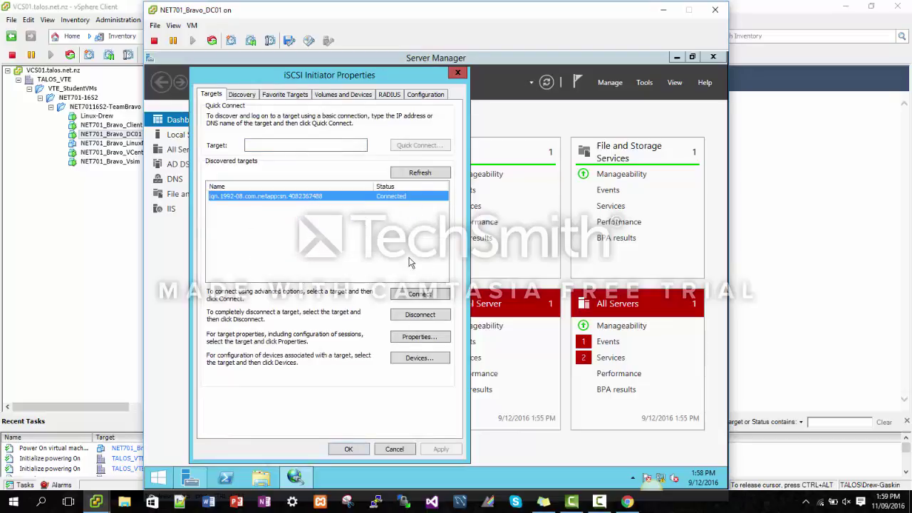
left_click(419, 338)
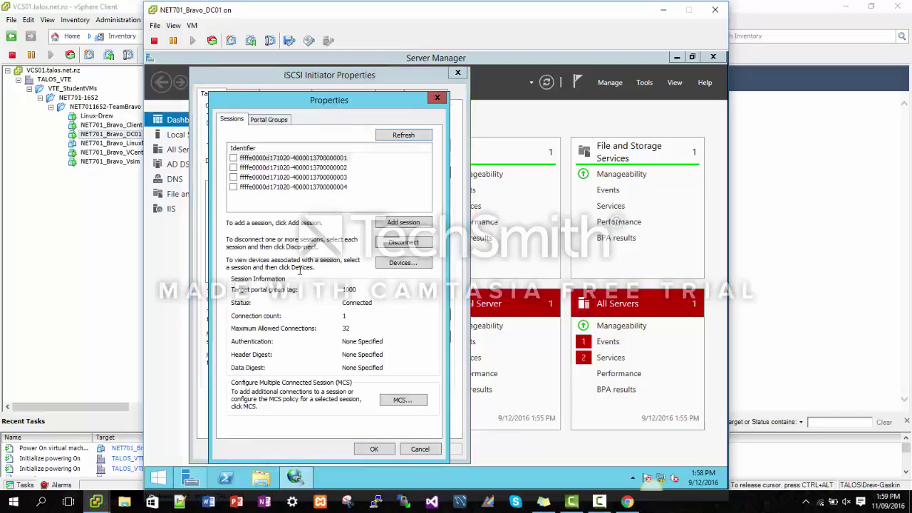
left_click(269, 119)
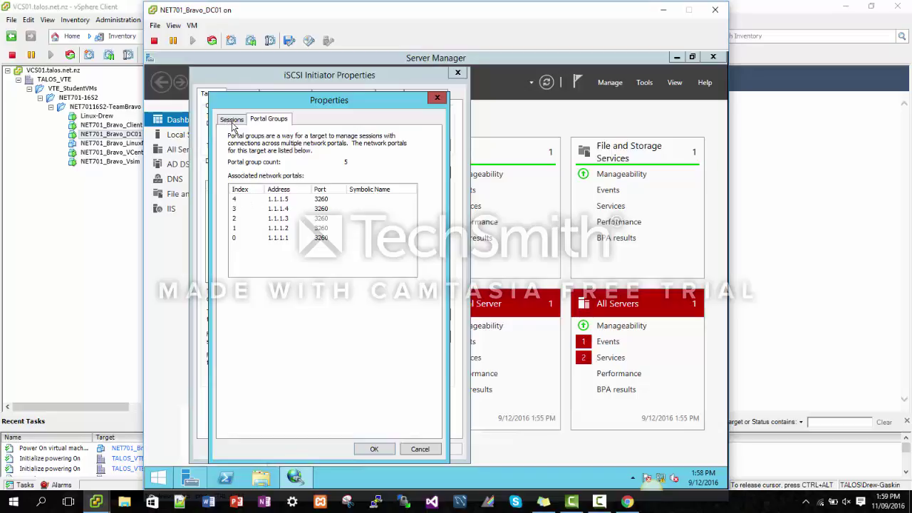
left_click(374, 449)
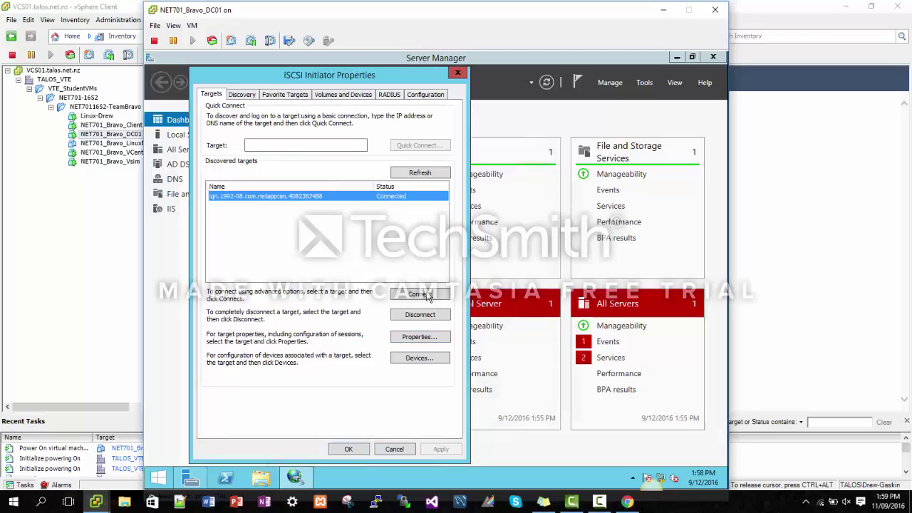
- Examine the local adapter, initiator IP and target portal IP choices in the NetApp target's advanced connection settings, without making a new connection
key("Return")
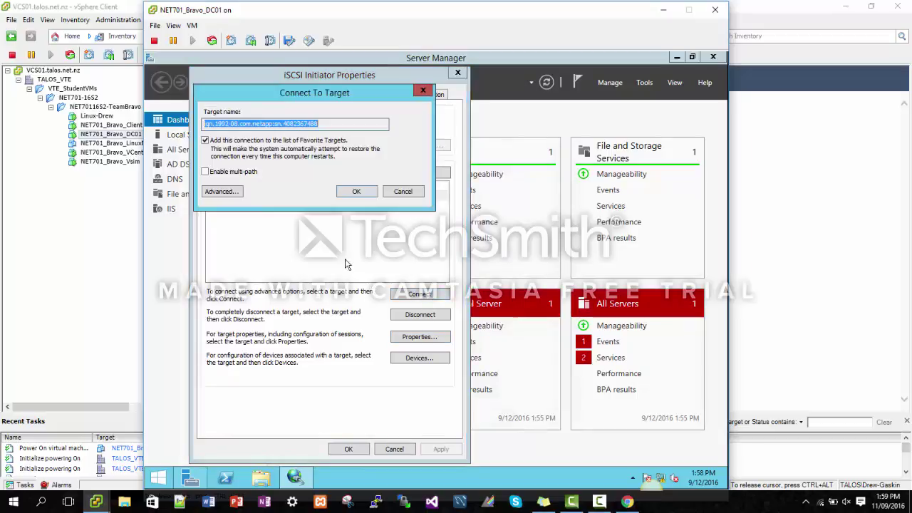
left_click(227, 192)
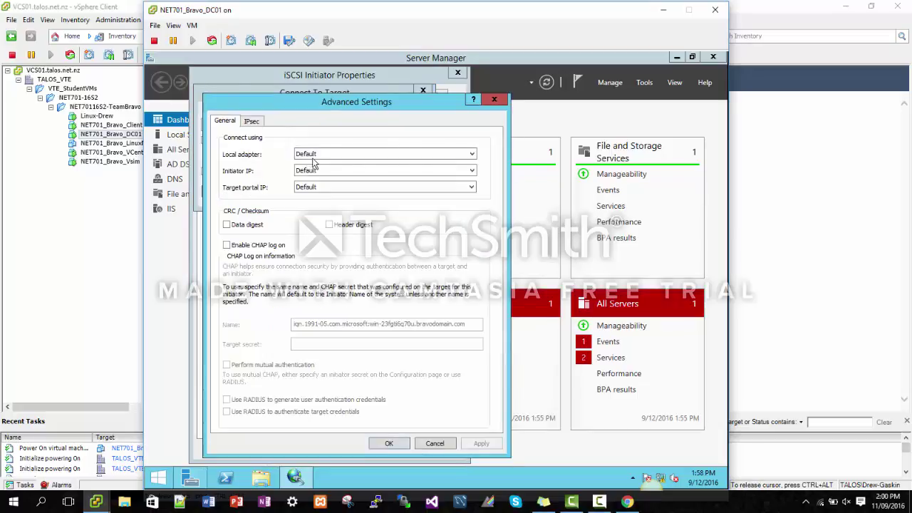
left_click(407, 153)
left_click(407, 156)
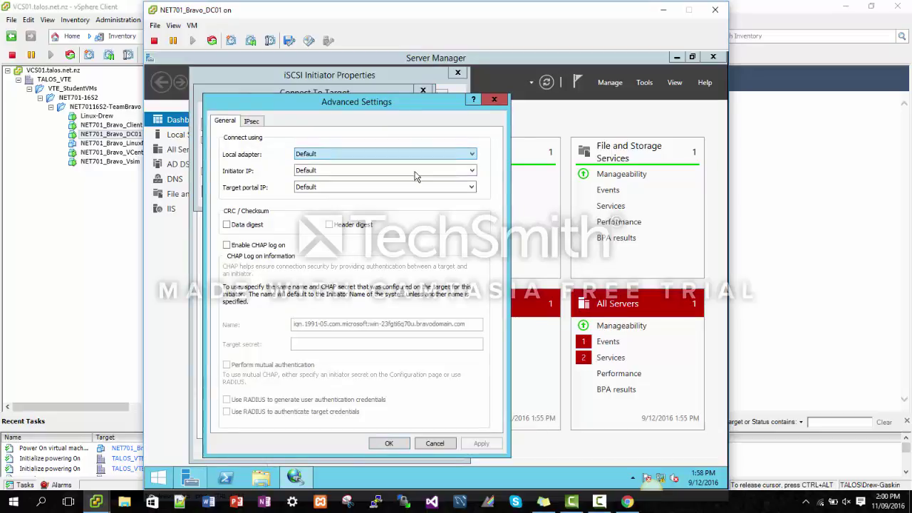
left_click(471, 173)
left_click(471, 173)
left_click(470, 173)
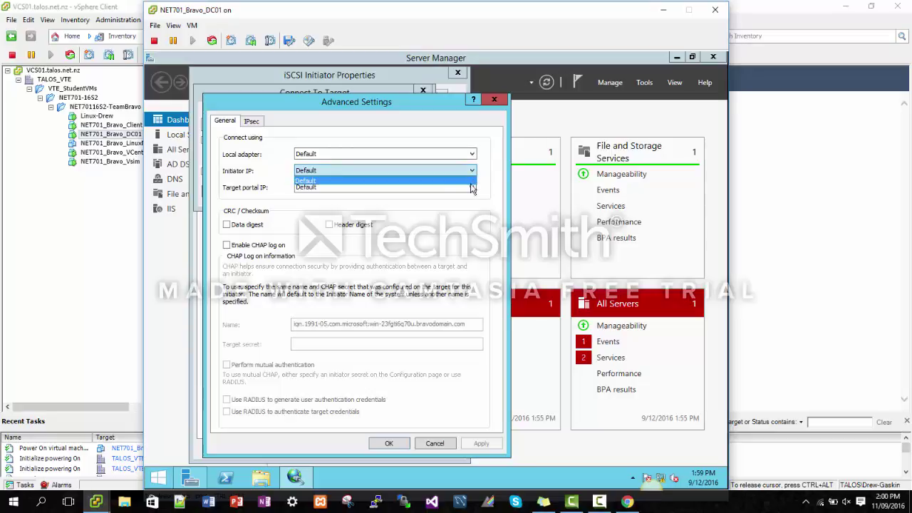
left_click(471, 194)
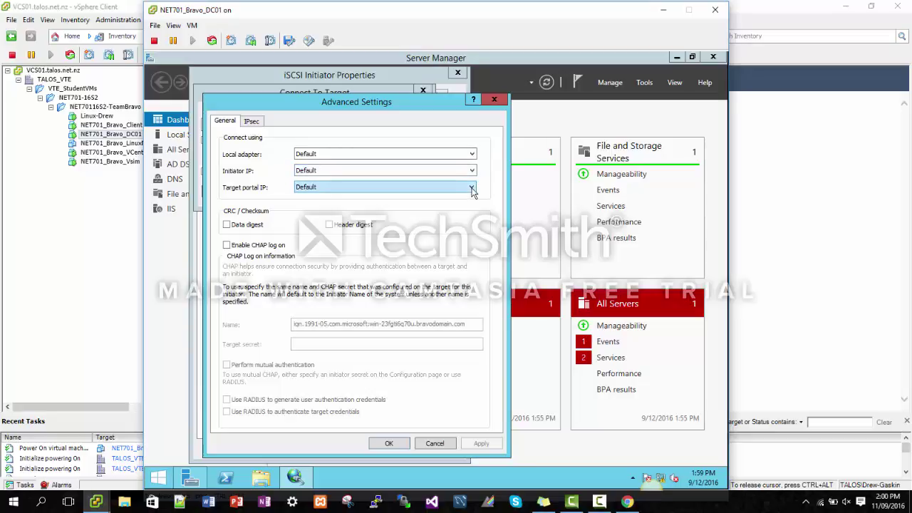
left_click(472, 191)
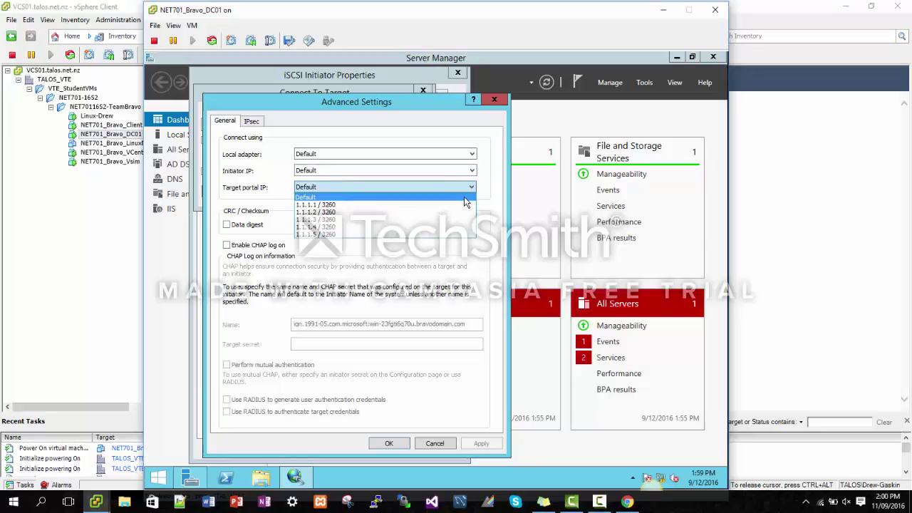
left_click(465, 199)
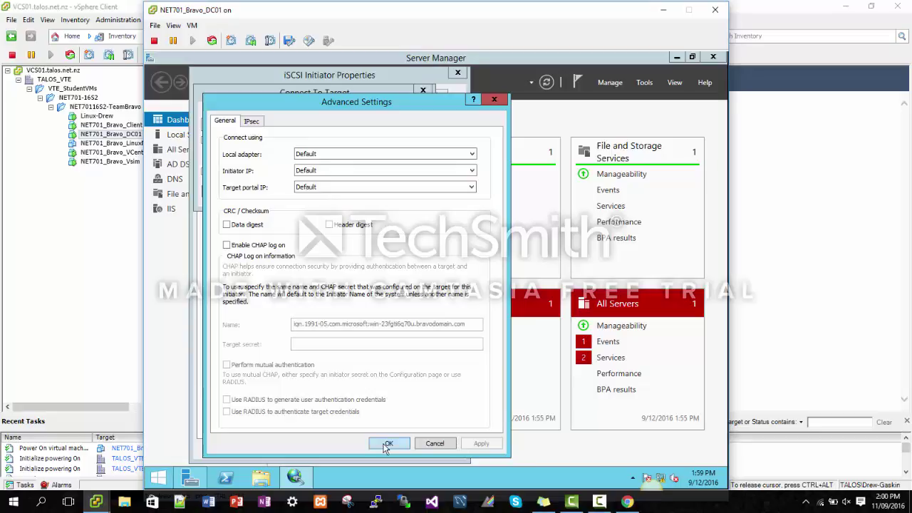
left_click(432, 444)
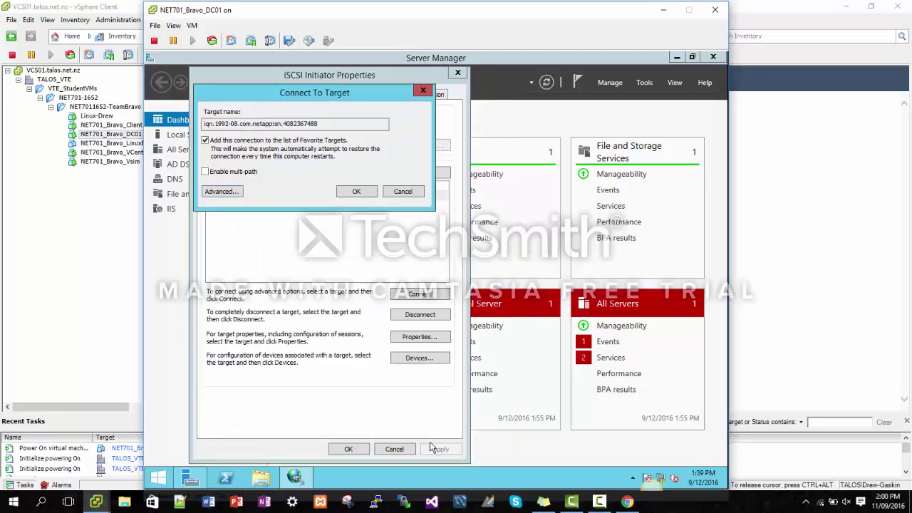
left_click(401, 192)
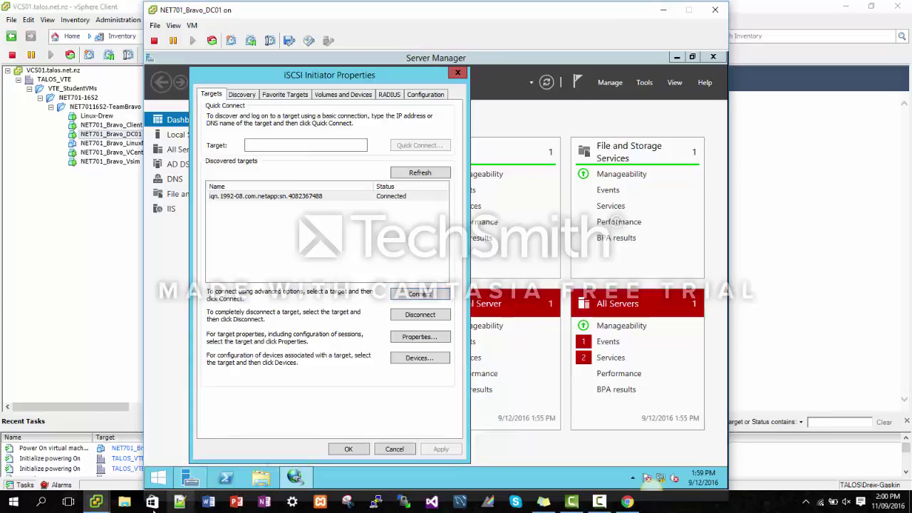
- Switch to the NET701_Bravo_Client console and display the LUNs list in NetApp OnCommand System Manager
mouse_move(97, 502)
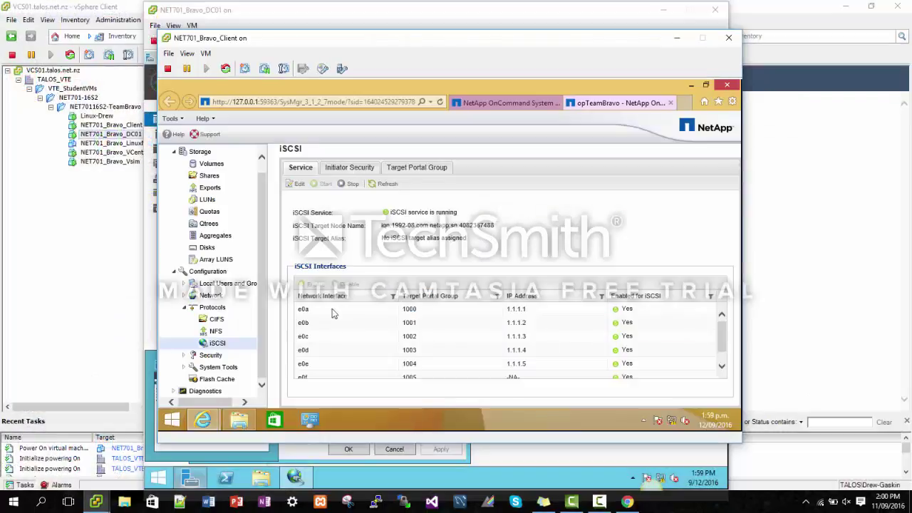
left_click(276, 452)
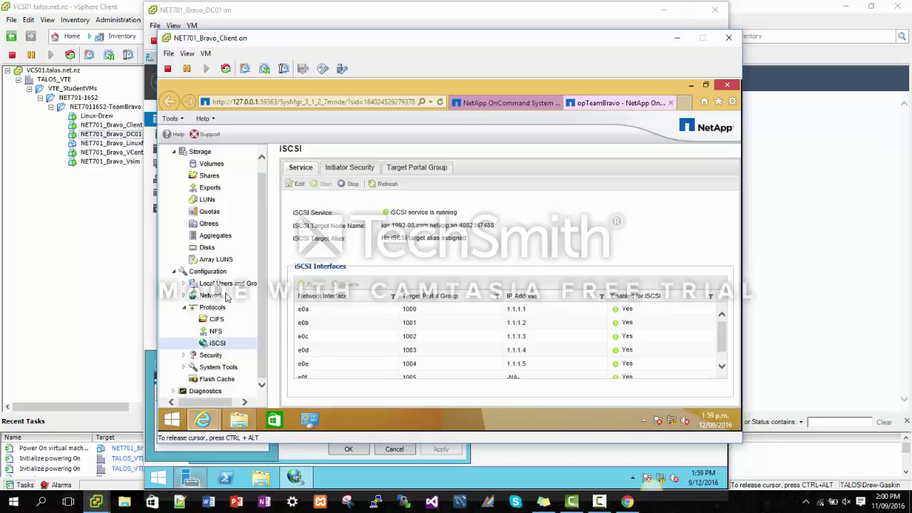
left_click(207, 200)
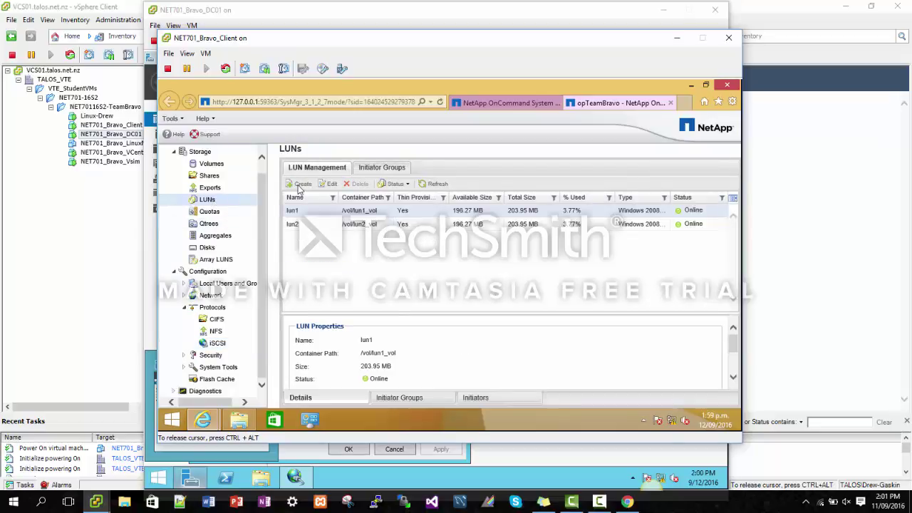
- Start the Create LUN Wizard, name the LUN lun5 and set its size to 100 MB
left_click(301, 185)
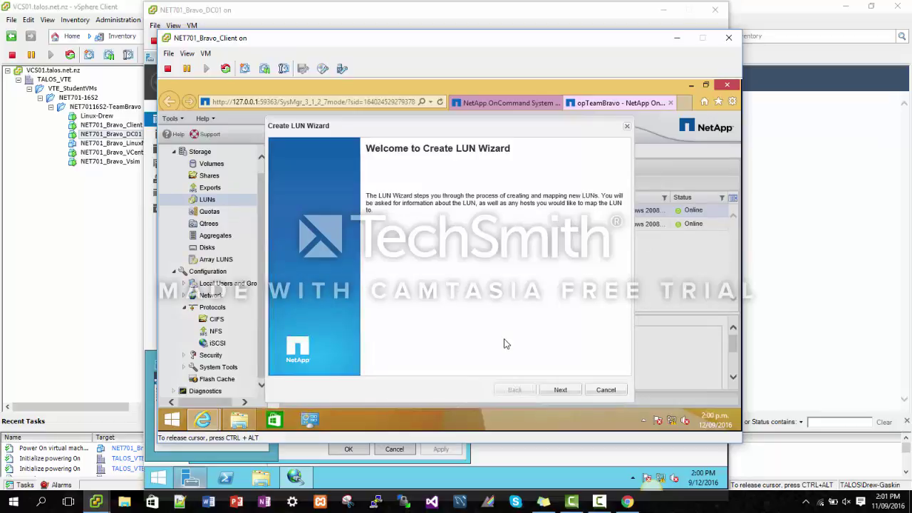
left_click(561, 390)
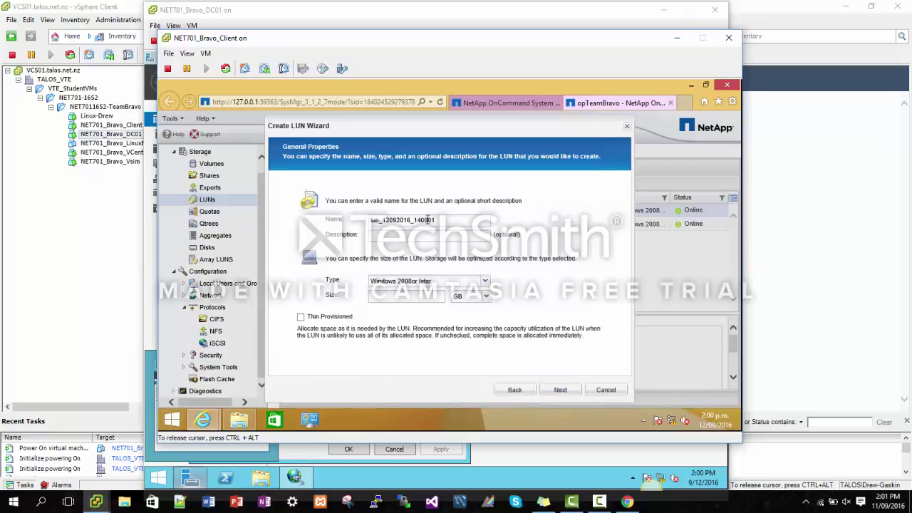
left_click_drag(434, 220, 424, 220)
left_click_drag(340, 227, 340, 227)
type("lun5")
key("Tab")
key("Tab")
key("Tab")
type("100")
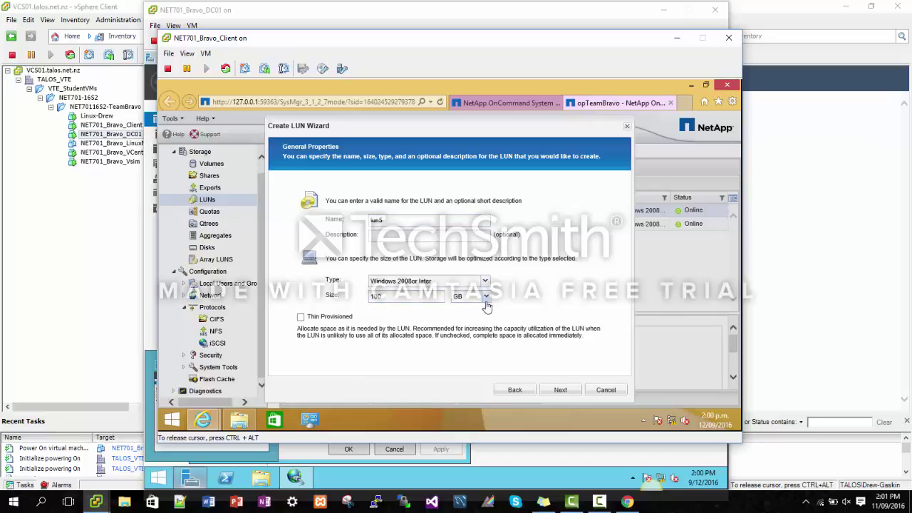
left_click(486, 296)
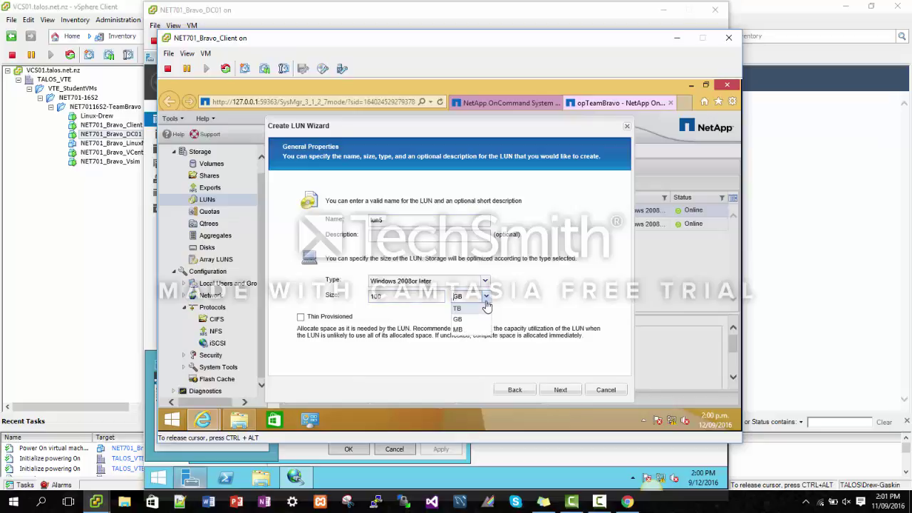
left_click(461, 332)
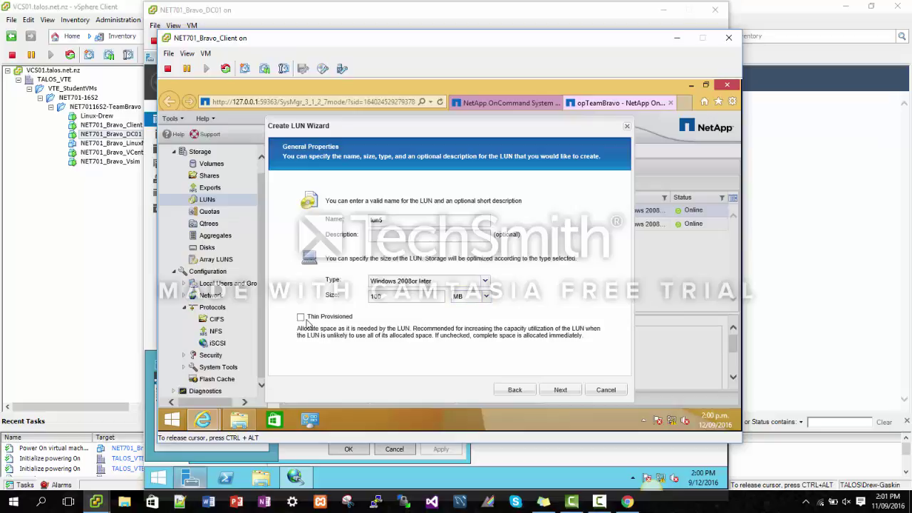
left_click(574, 392)
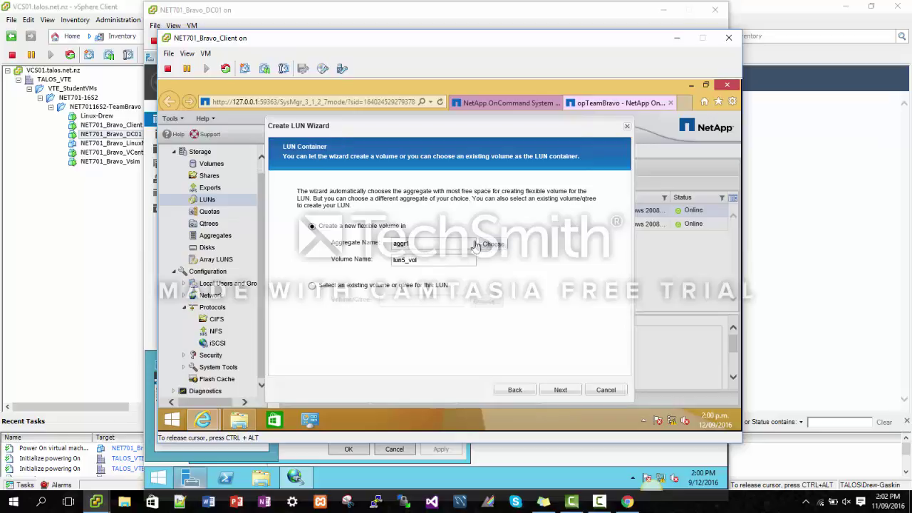
- Keep the proposed LUN container, examine the Create Initiator Group form, and leave the wizard without creating lun5
left_click(572, 389)
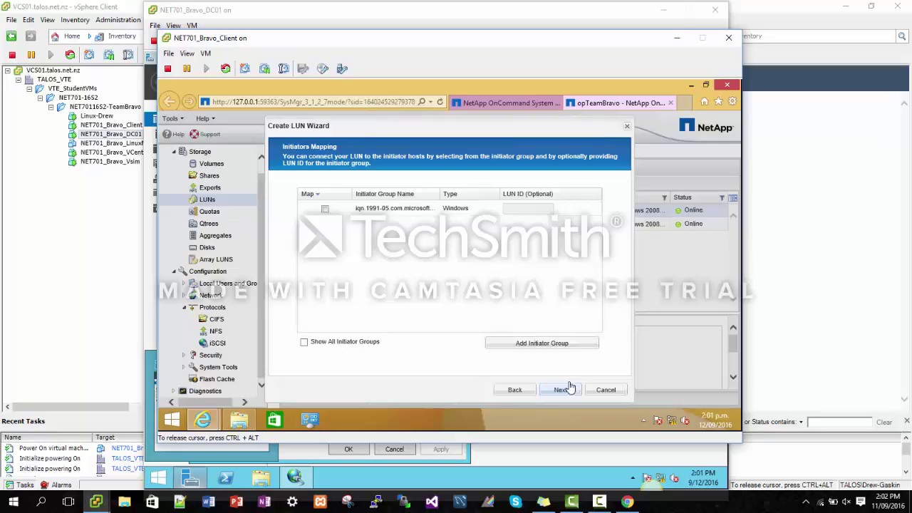
left_click(551, 346)
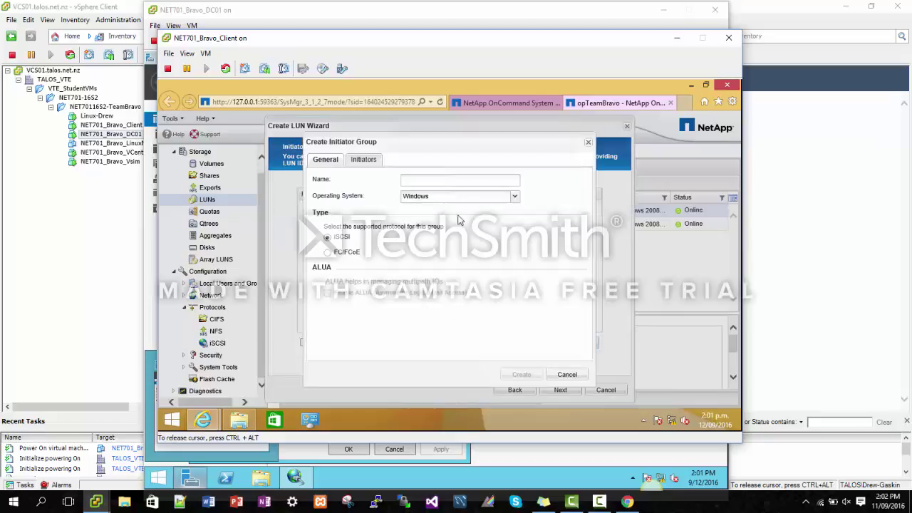
right_click(428, 183)
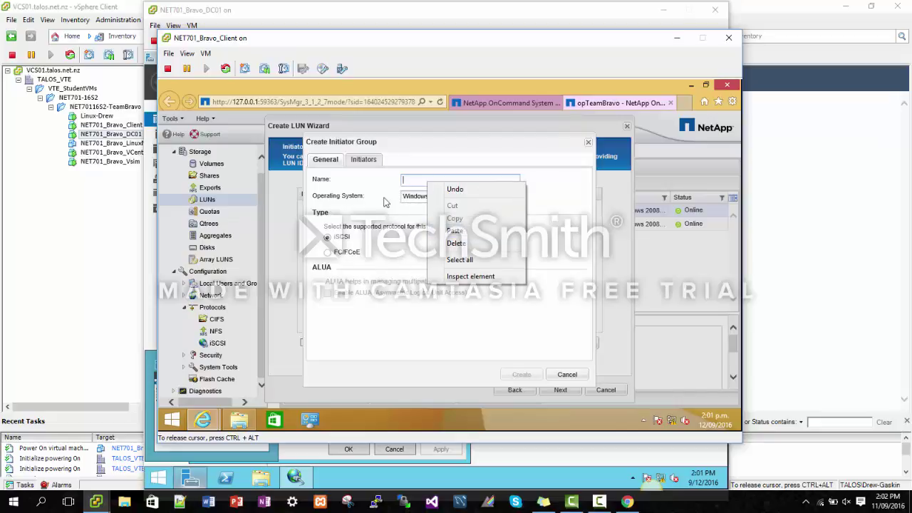
left_click(403, 187)
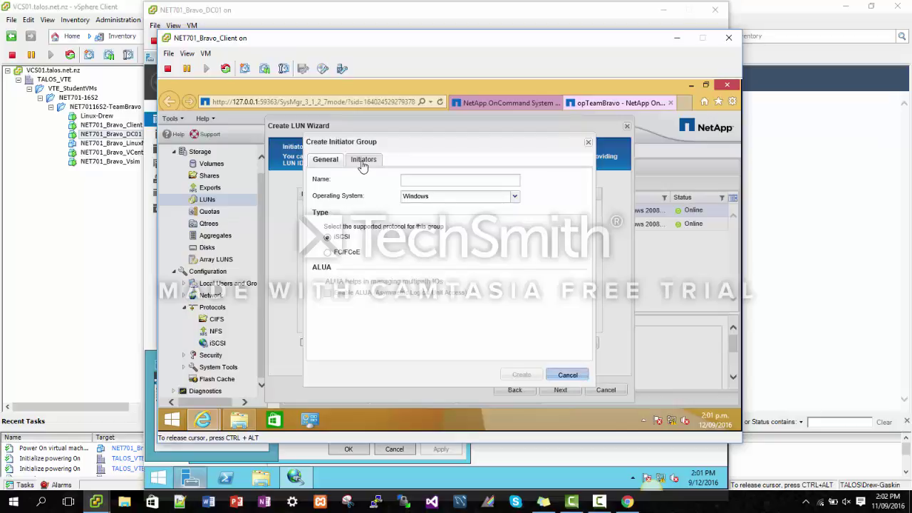
left_click(567, 374)
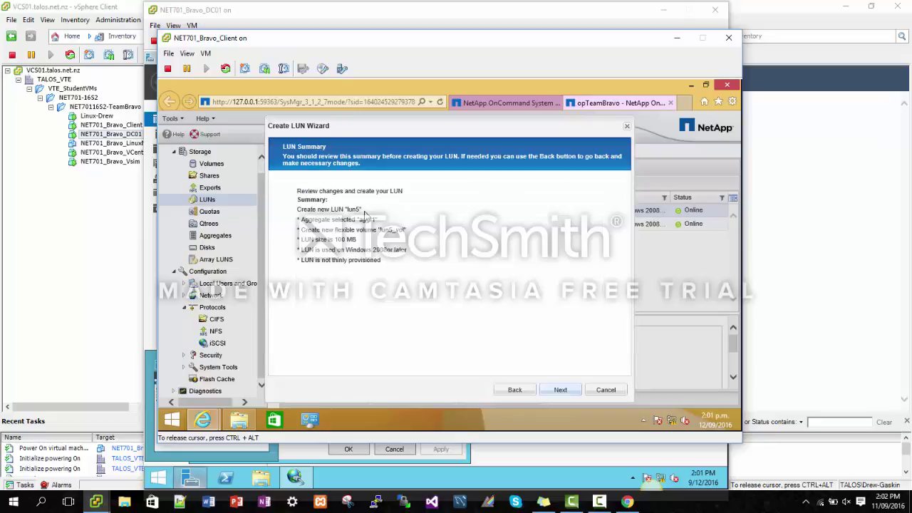
left_click(599, 393)
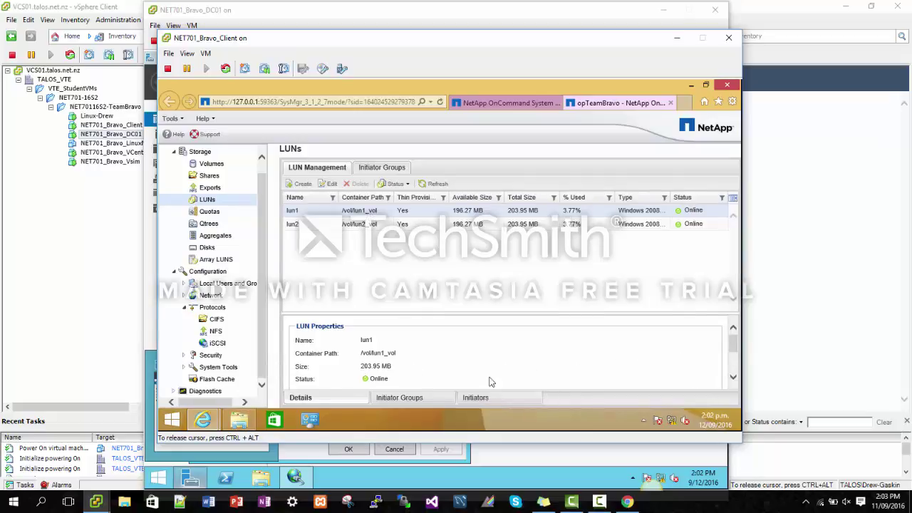
- Examine lun1's properties and mapped initiators, and return to the NET701_Bravo_DC01 console
scroll(491, 381, "down", 3)
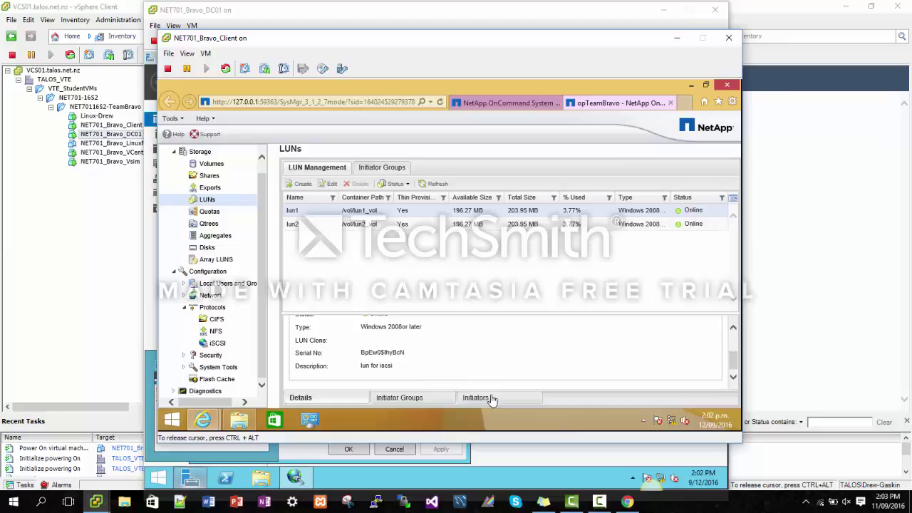
left_click(491, 399)
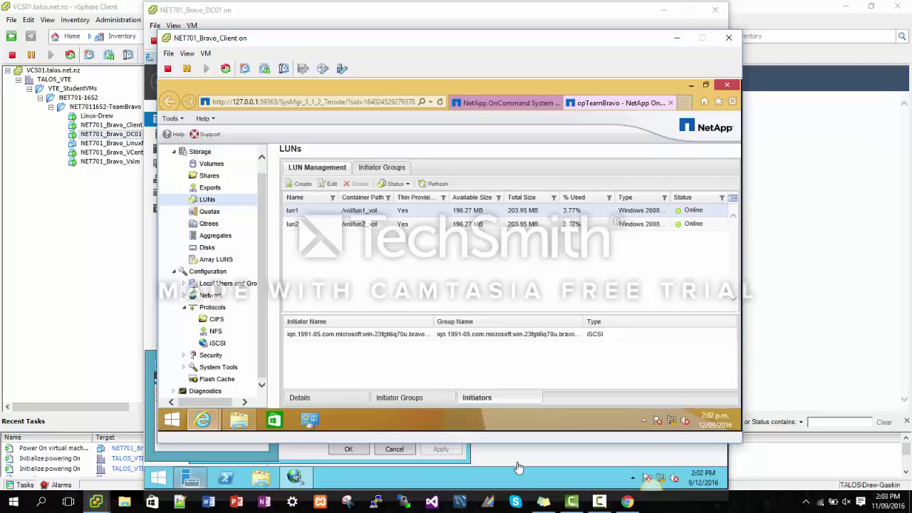
left_click(583, 472)
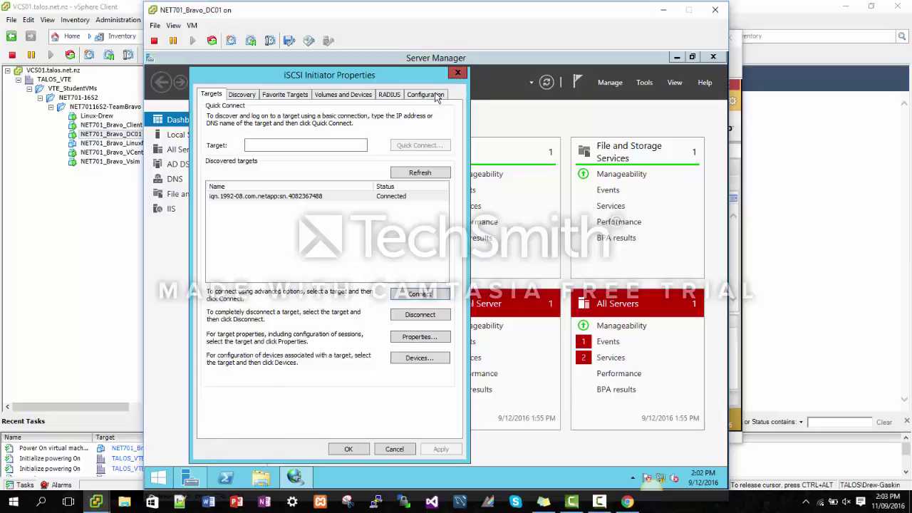
- Close iSCSI Initiator Properties and examine the disks list and its storage tasks in File and Storage Services
key("Escape")
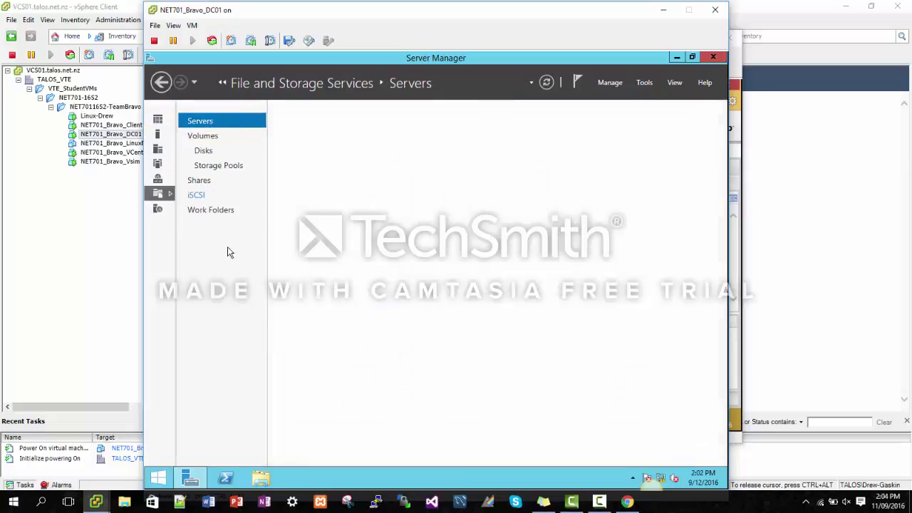
left_click(204, 151)
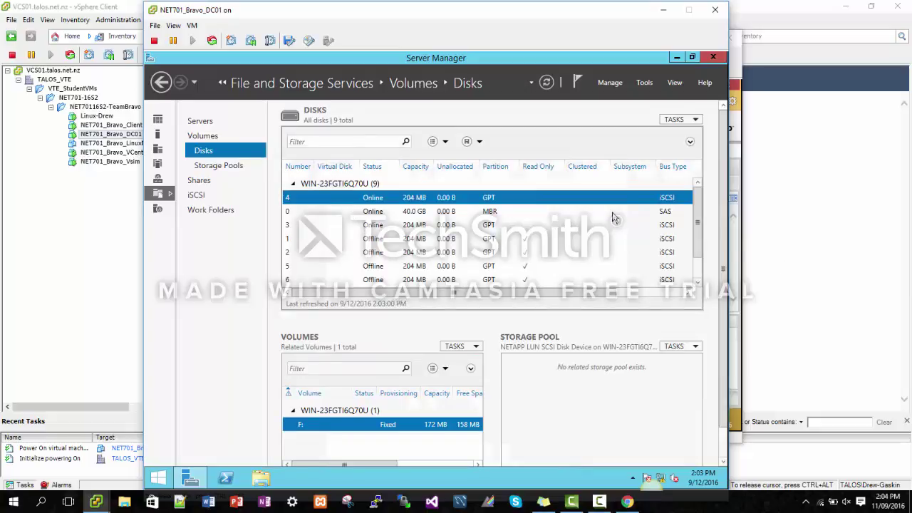
scroll(698, 125, "down", 1)
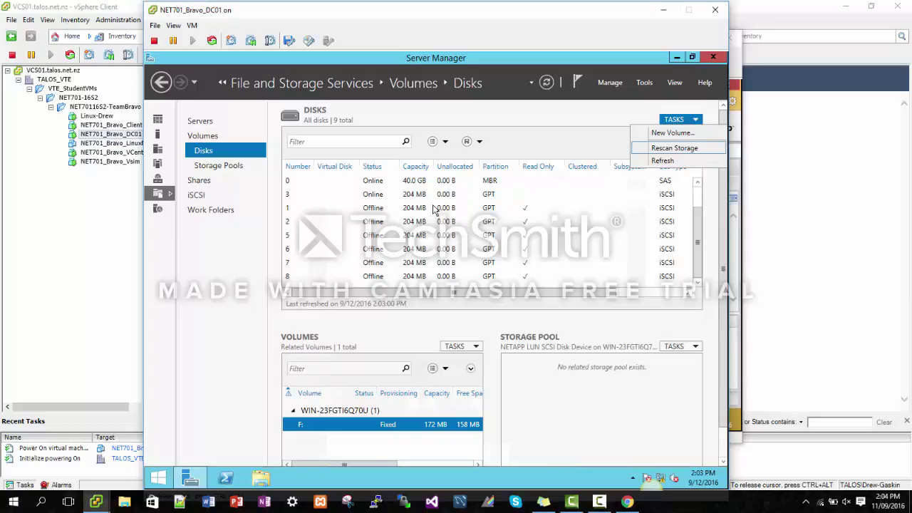
left_click(565, 158)
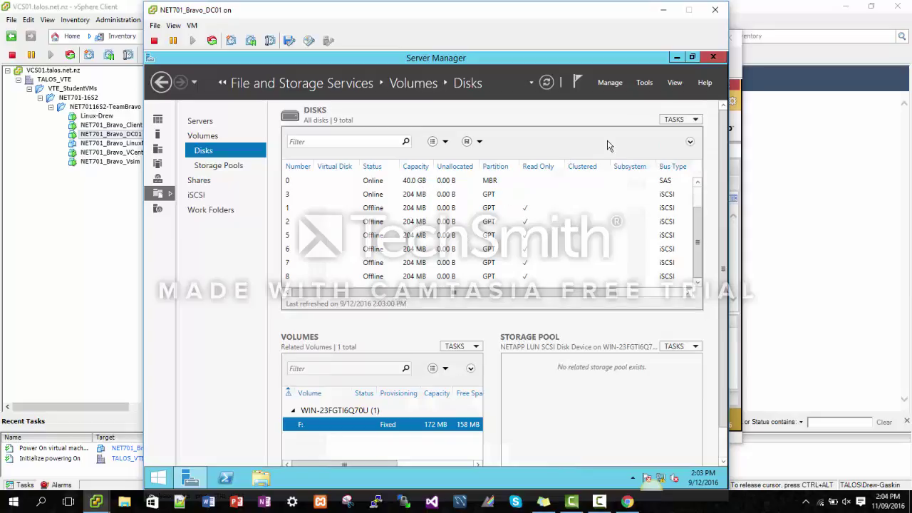
- Examine the online and offline actions available for iSCSI disks 1 and 3, and select disk 4
right_click(383, 211)
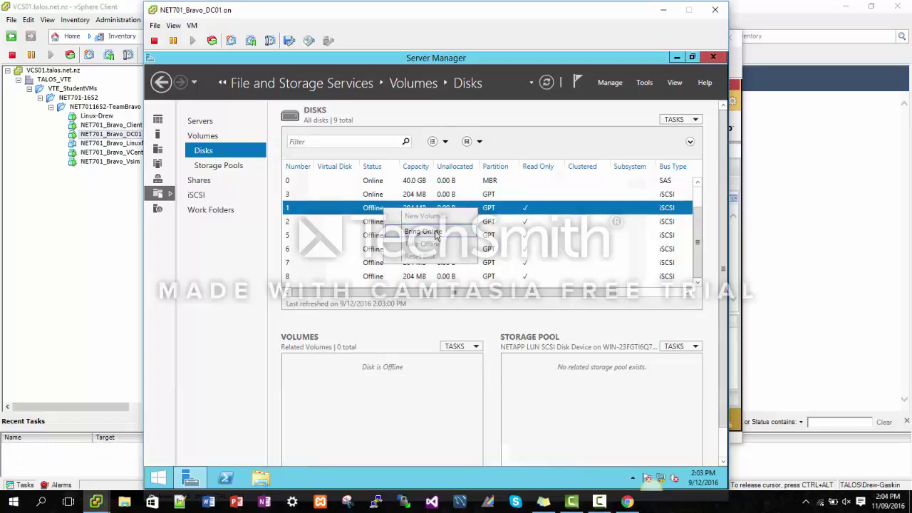
right_click(385, 198)
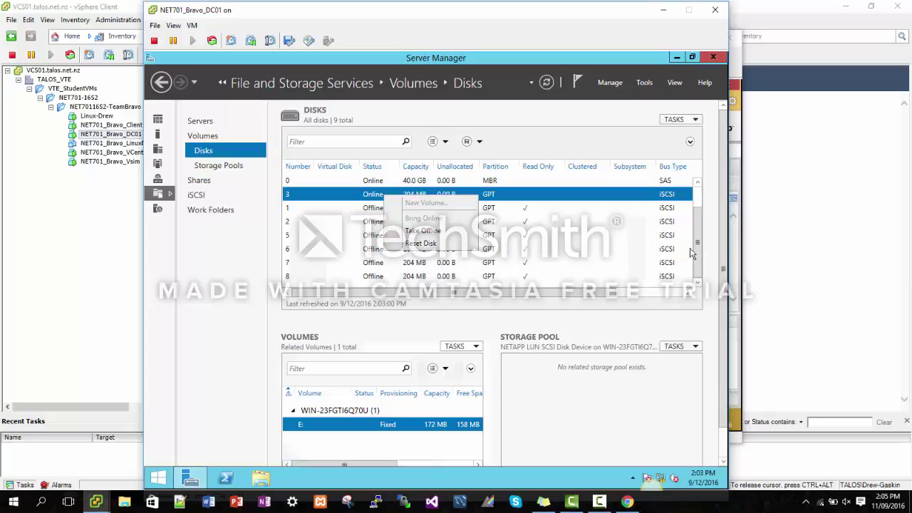
right_click(372, 212)
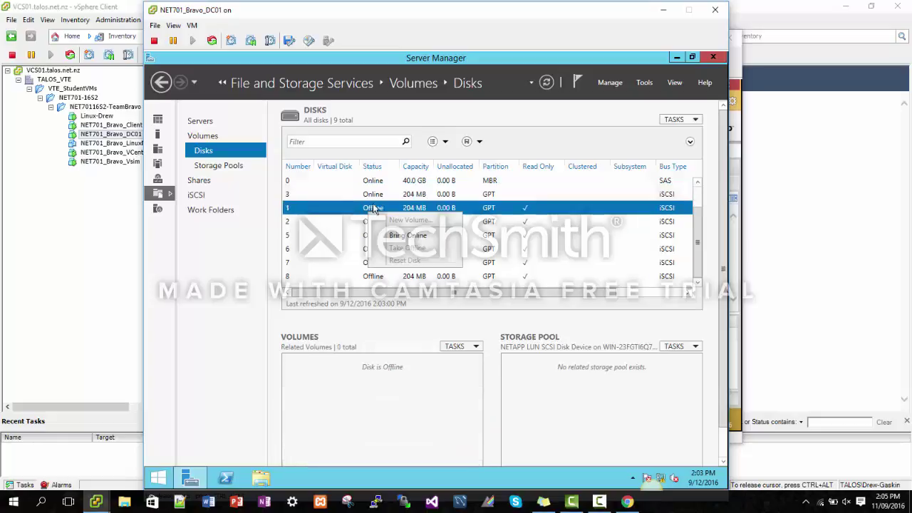
left_click(411, 236)
left_click(426, 202)
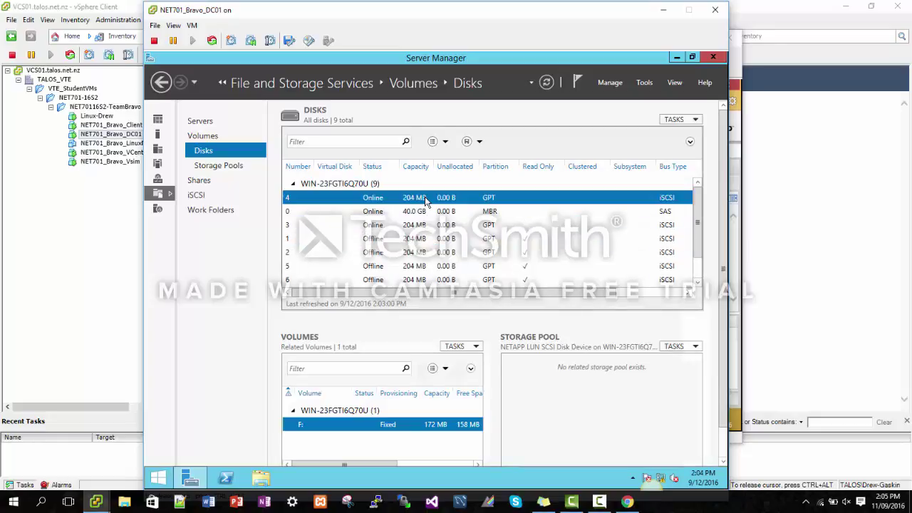
- Examine the online and offline actions available for iSCSI disk 4 and its related volume F:
right_click(426, 202)
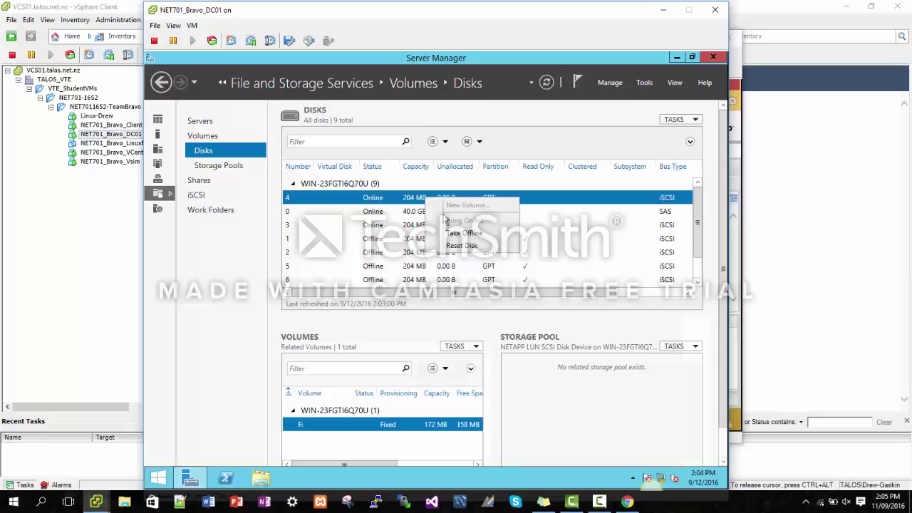
left_click(359, 425)
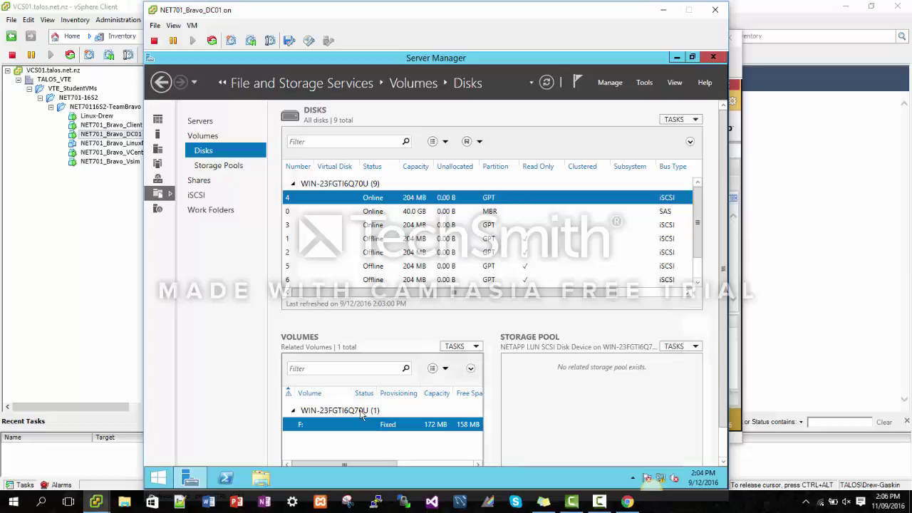
right_click(399, 207)
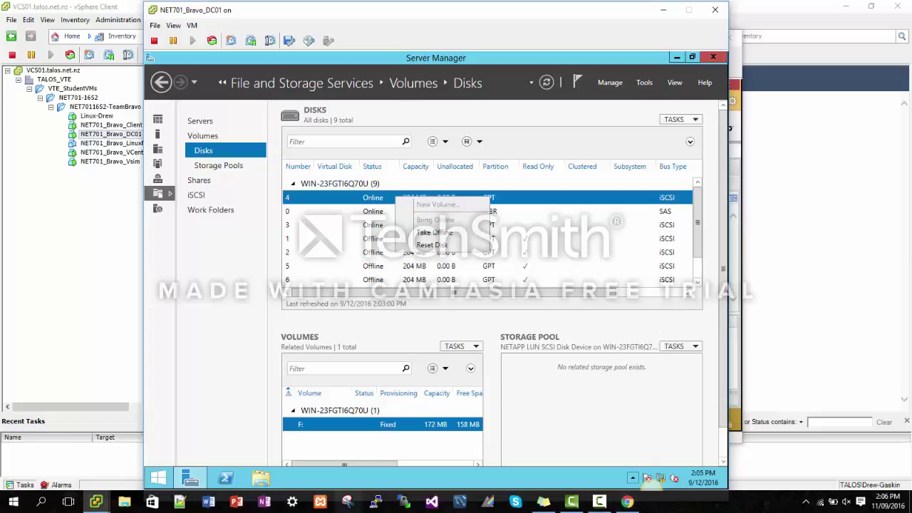
- Switch to the NET701_Bravo_Vsim console and bring up a fresh opTeamBravo command prompt
left_click(106, 503)
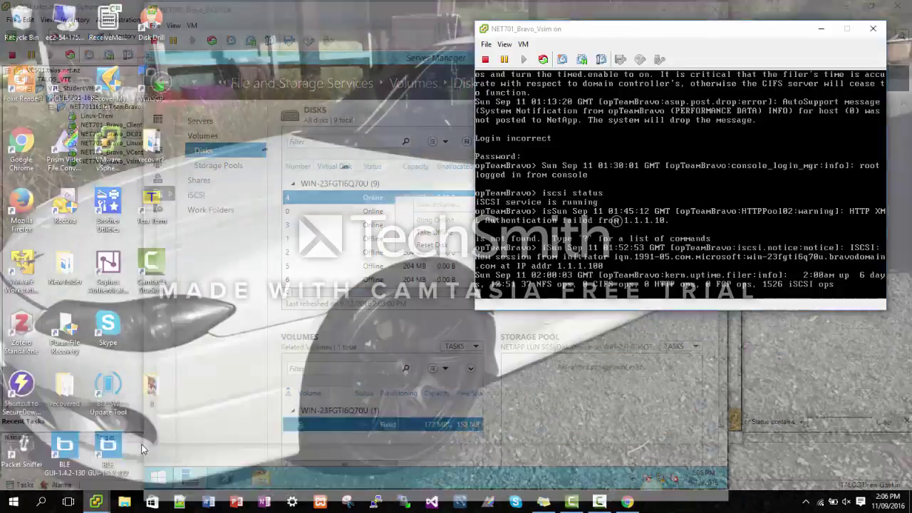
left_click(149, 449)
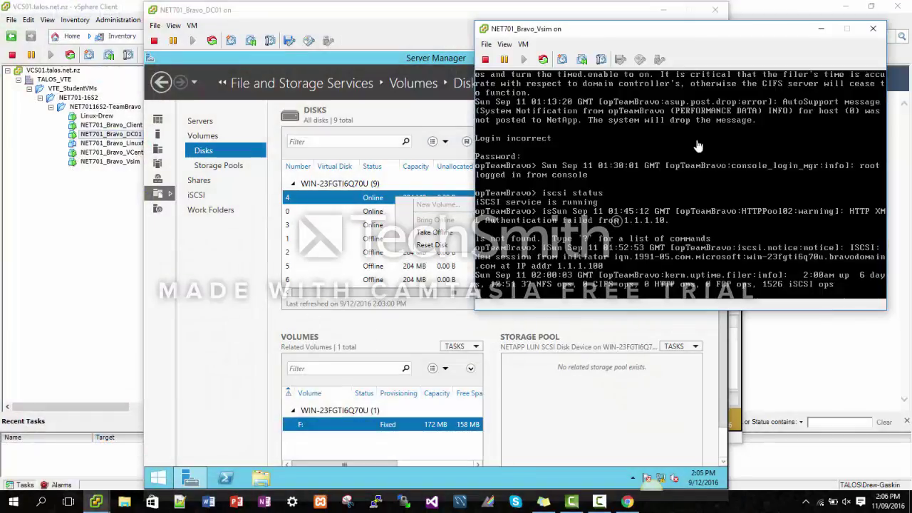
left_click(723, 235)
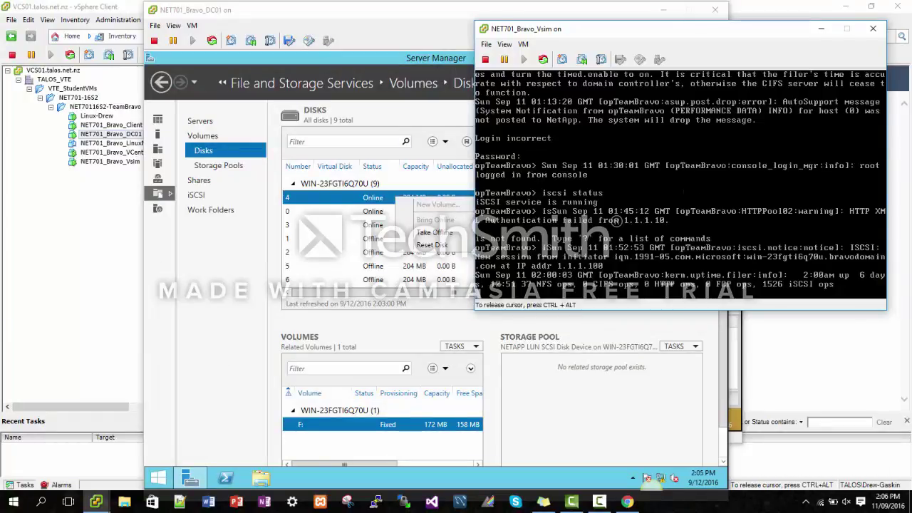
key("Return")
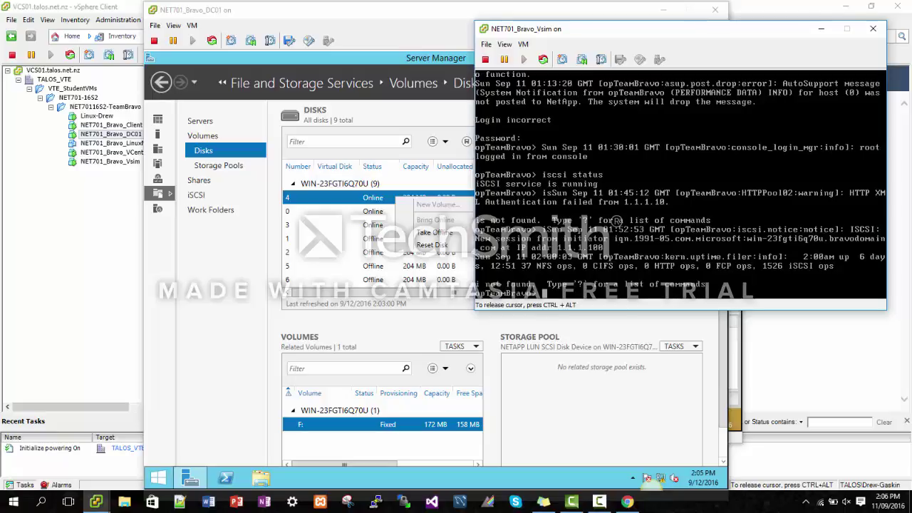
- Draft the command exportfs -z /vol/lun2_vol at the opTeamBravo prompt without running it, and release the cursor from the console
type("exportfs -z /vol")
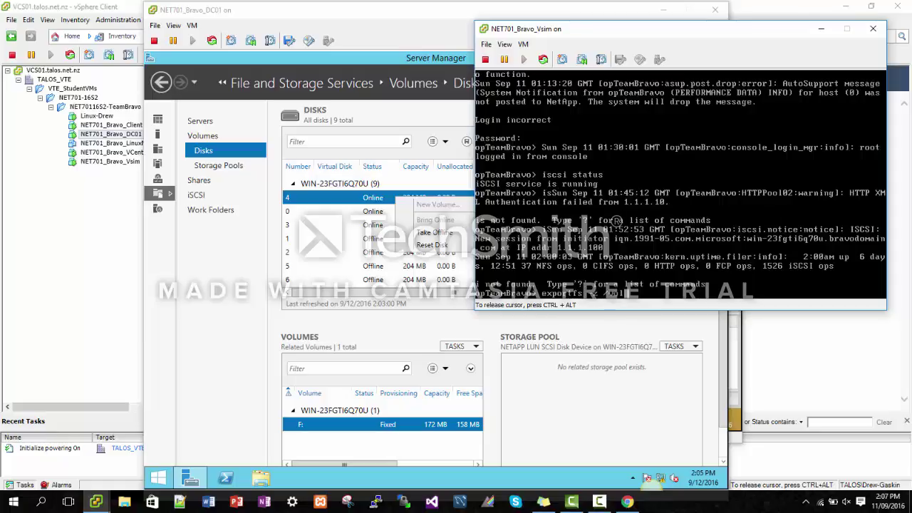
type("/lun2_vol")
key("ctrl+alt")
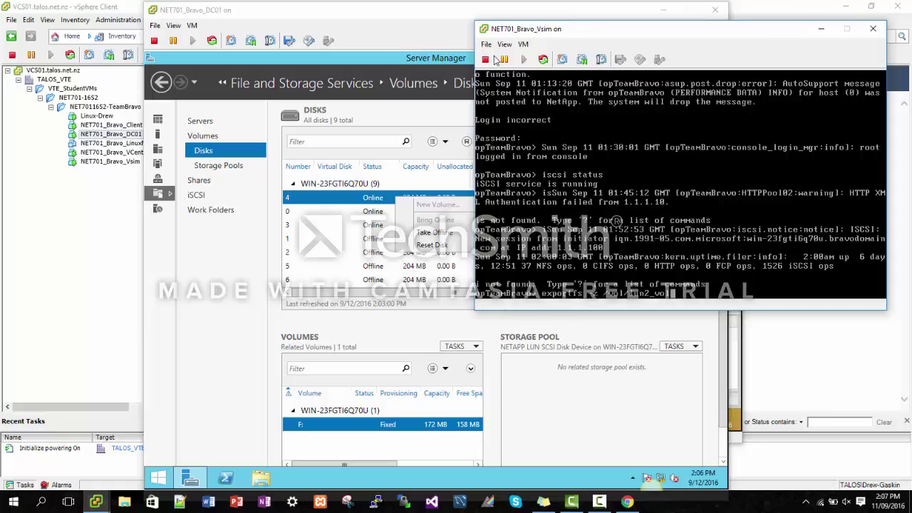
- Open the NetAppLUN (F:) drive in File Explorer on NET701_Bravo_DC01 and duplicate the 11 - Copy bitmap there
left_click(275, 476)
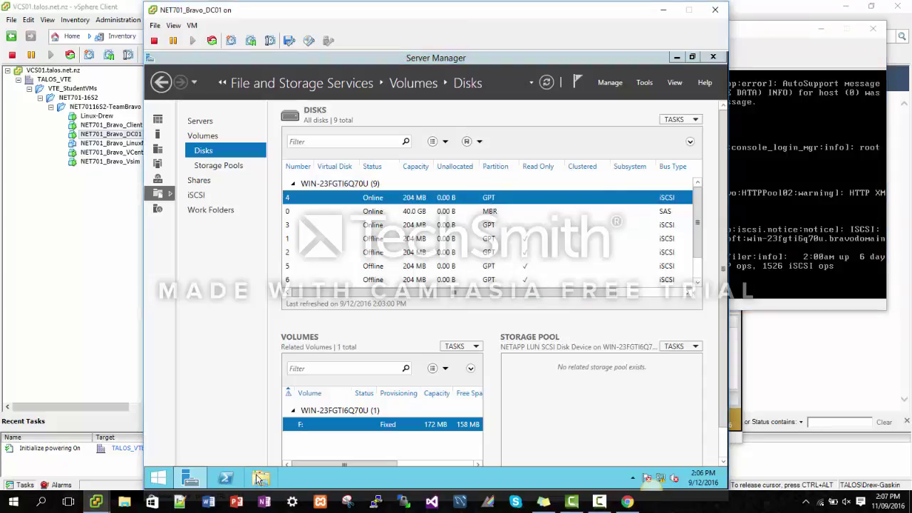
left_click(261, 477)
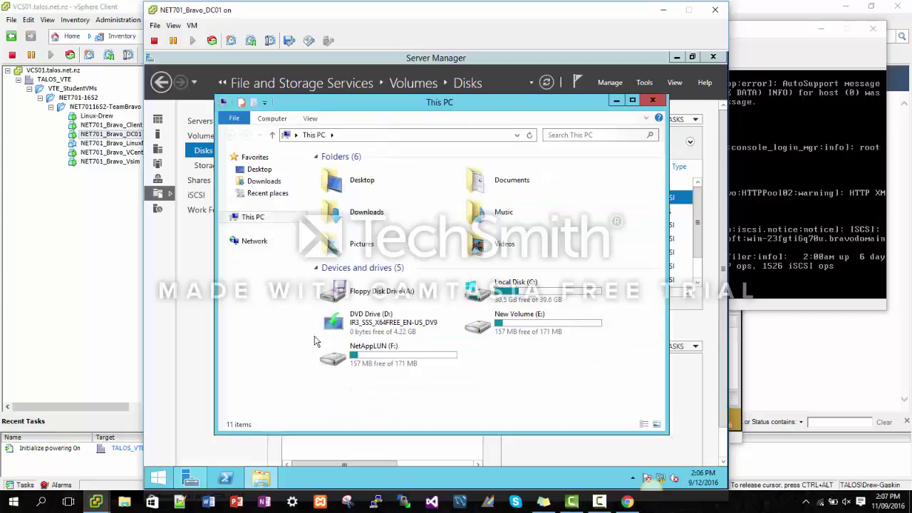
double_click(412, 364)
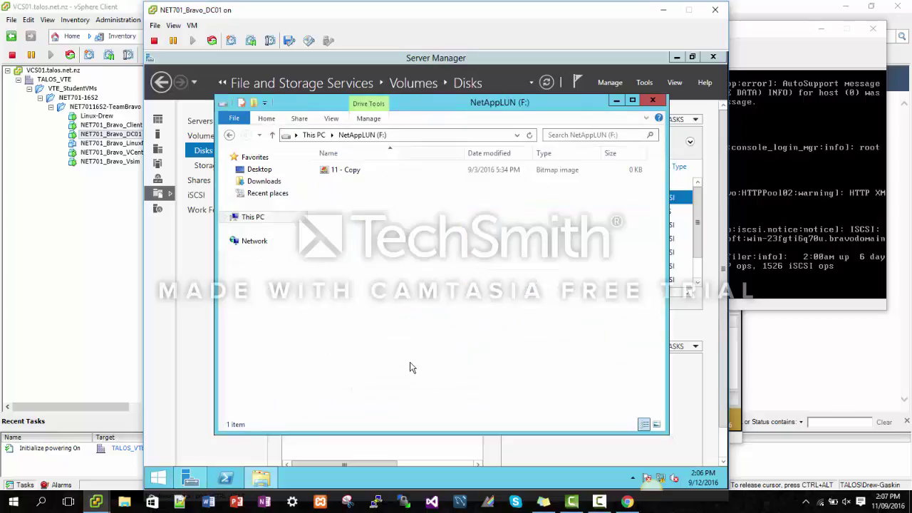
left_click(359, 172)
right_click(358, 170)
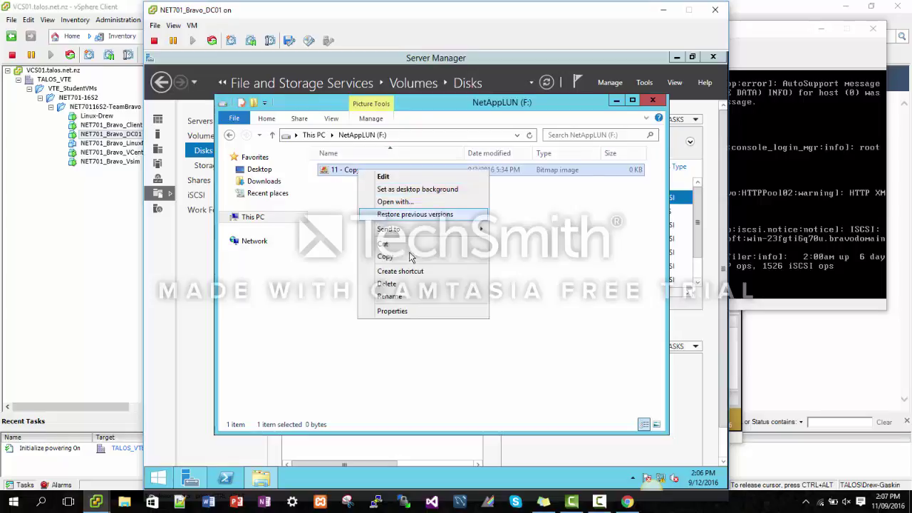
left_click(496, 354)
right_click(474, 320)
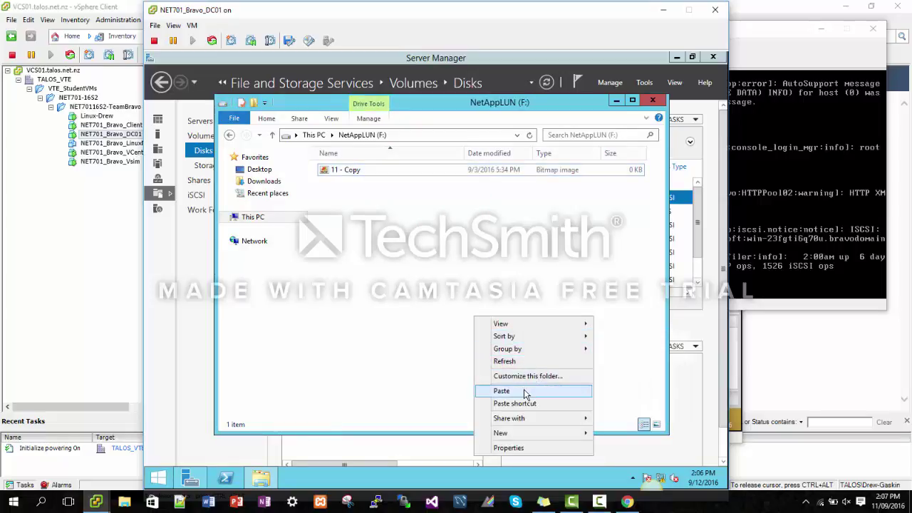
left_click(501, 390)
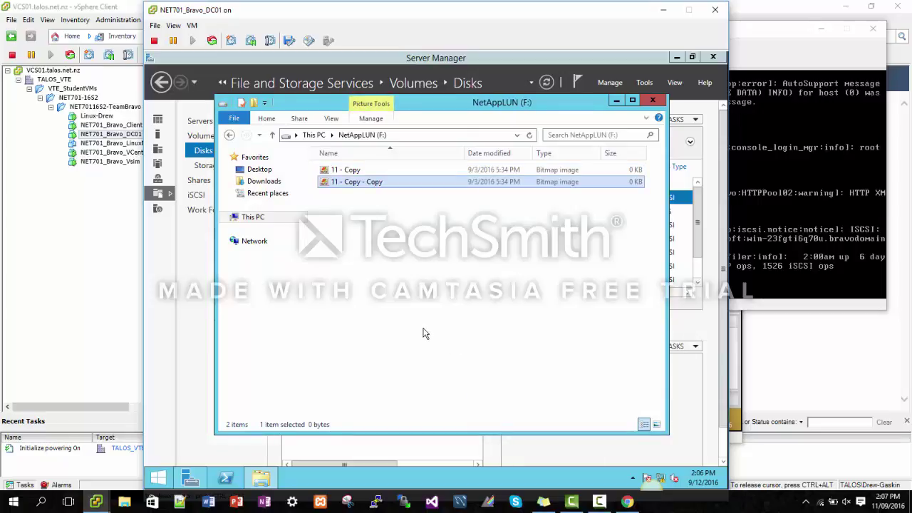
- Return to the NET701_Bravo_Vsim console and clear the unexecuted exportfs command from the prompt
left_click(792, 245)
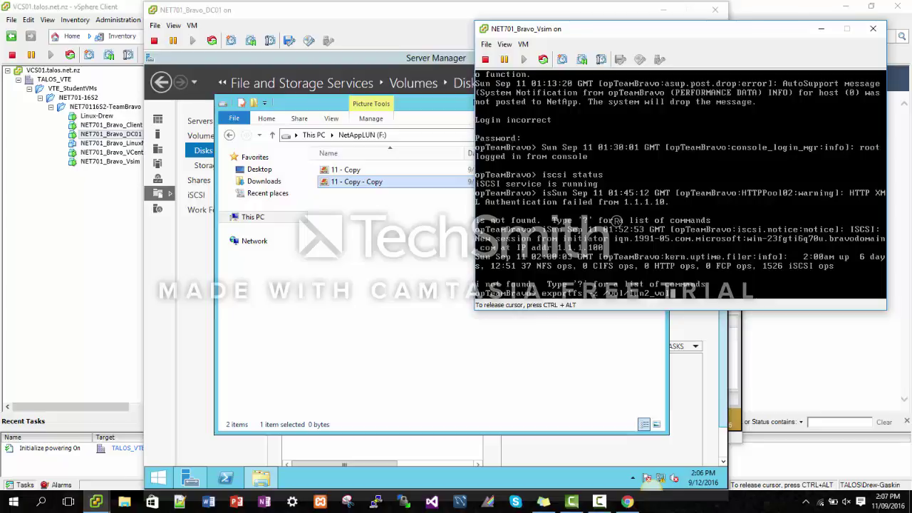
key("BackSpace")
key("BackSpace")
key("BackSpace")
key("BackSpace")
key("BackSpace")
key("BackSpace")
key("BackSpace")
key("BackSpace")
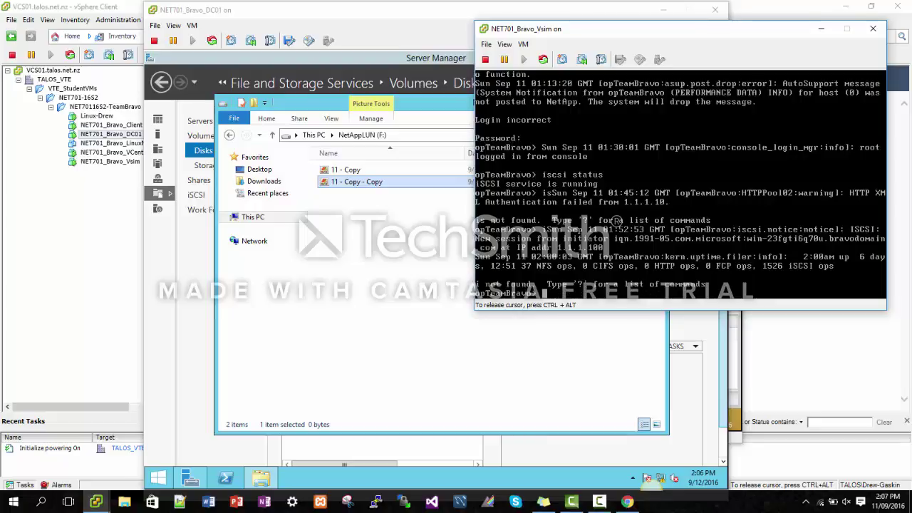
- Draft the command vol move start lun2 aggr1 and clear it without running it
type("vol move start lun")
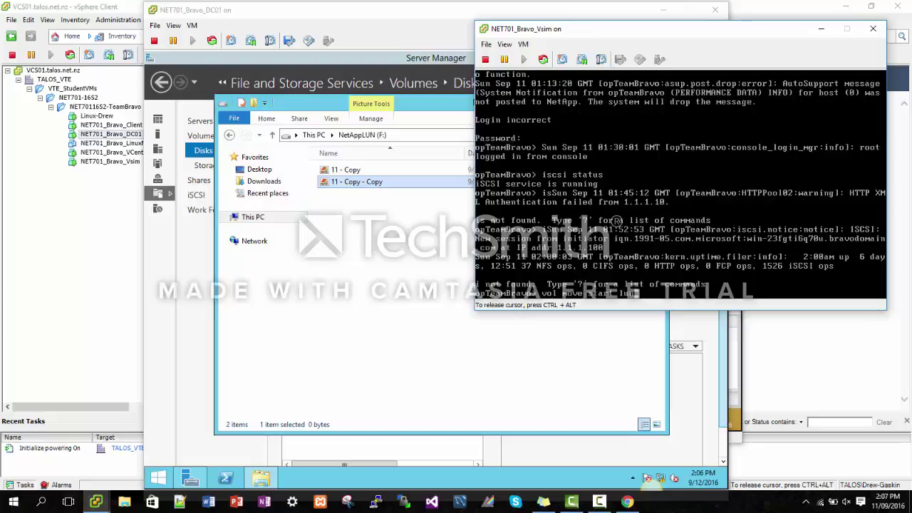
type("2 aggr1")
key("BackSpace")
key("BackSpace")
key("BackSpace")
key("BackSpace")
key("BackSpace")
key("BackSpace")
key("BackSpace")
key("BackSpace")
key("BackSpace")
key("BackSpace")
key("BackSpace")
key("BackSpace")
key("BackSpace")
key("BackSpace")
key("BackSpace")
key("BackSpace")
key("BackSpace")
key("BackSpace")
key("BackSpace")
key("BackSpace")
key("BackSpace")
key("BackSpace")
key("BackSpace")
key("BackSpace")
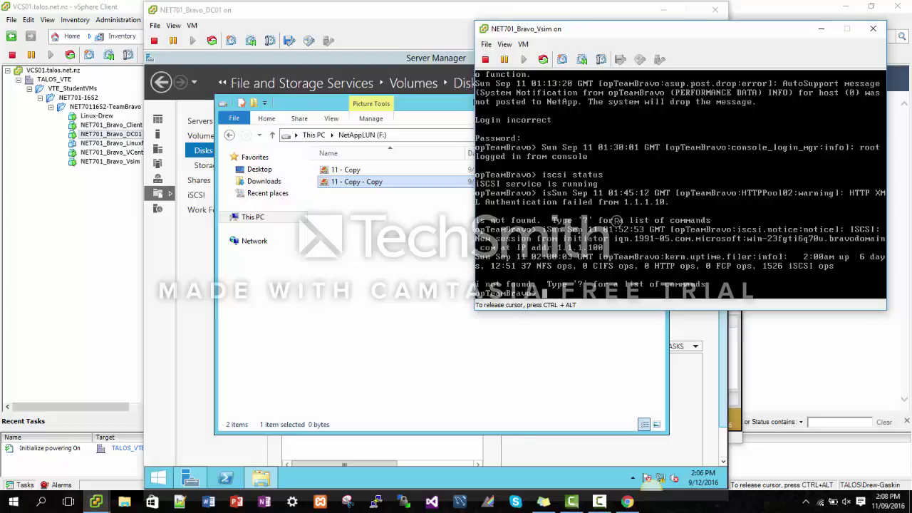
- Draft the command vol move status lun2 -v, adjust its volume name, and erase it without running it
type("vol move status")
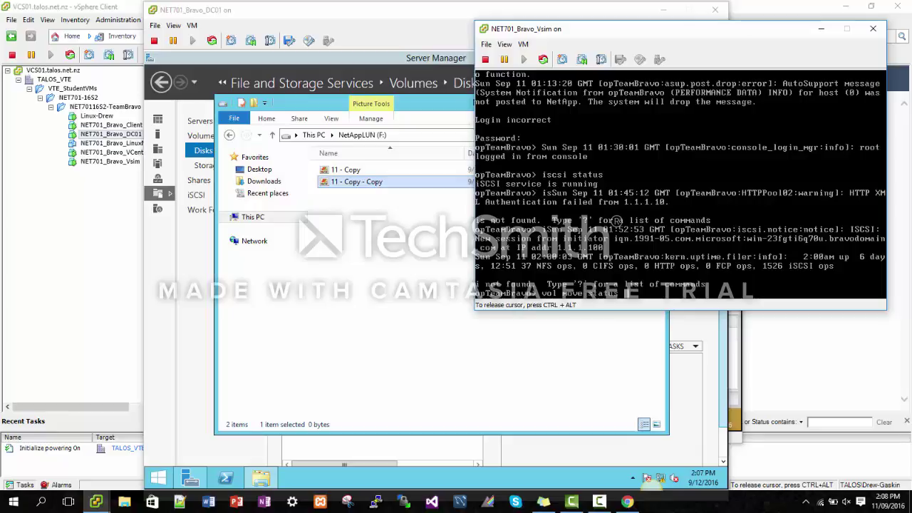
type(" lun2 -v")
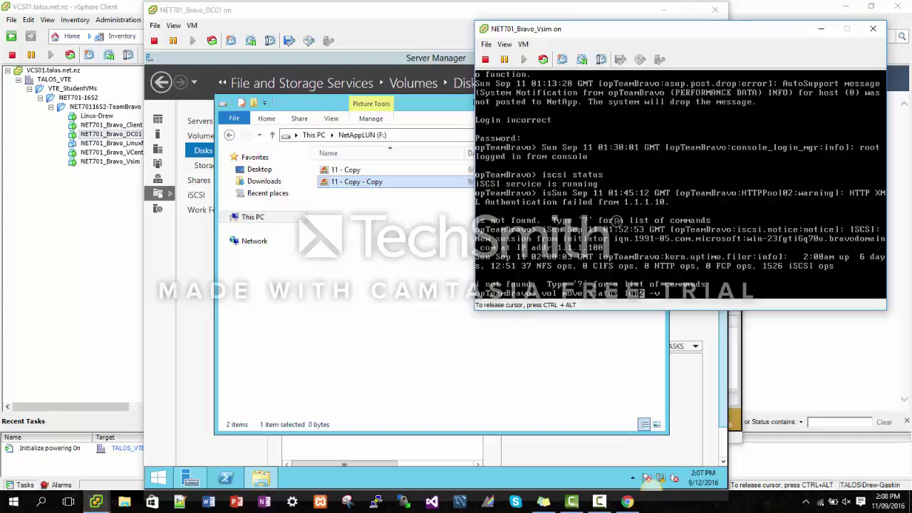
key("BackSpace")
key("Right")
type("_vol1")
key("BackSpace")
key("BackSpace")
key("BackSpace")
key("BackSpace")
key("BackSpace")
key("BackSpace")
key("BackSpace")
key("BackSpace")
key("BackSpace")
key("BackSpace")
key("BackSpace")
key("BackSpace")
key("BackSpace")
key("BackSpace")
key("BackSpace")
key("BackSpace")
key("BackSpace")
key("BackSpace")
key("BackSpace")
key("BackSpace")
- Delete the 11 - Copy - Copy file from NetAppLUN (F:) and return to the NET701_Bravo_Vsim console
left_click(385, 198)
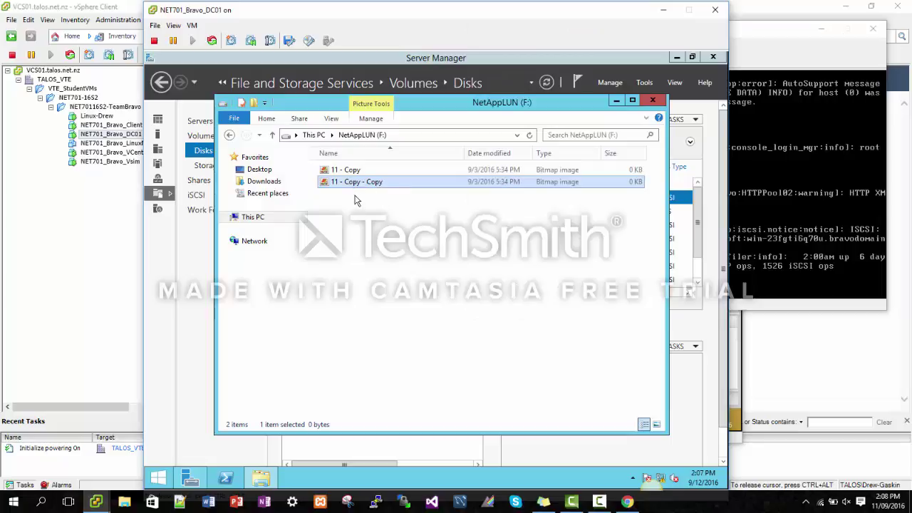
key("Delete")
left_click(779, 251)
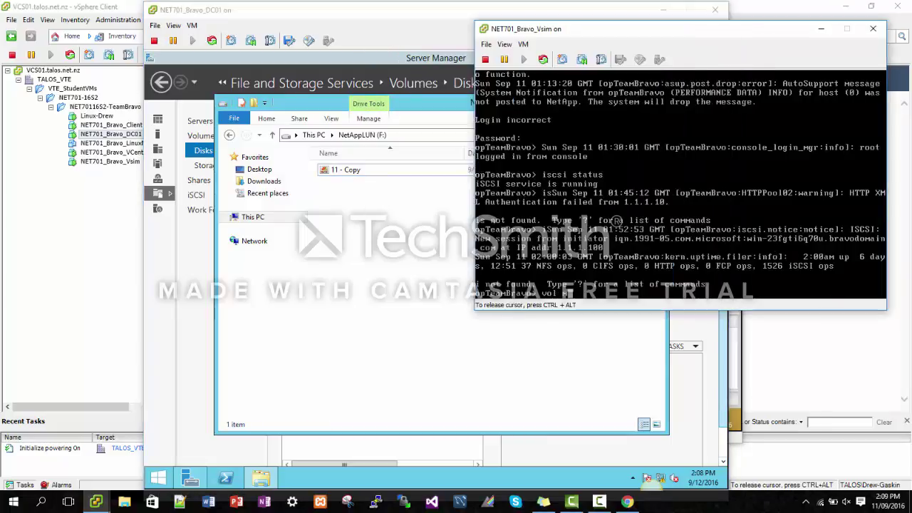
- Clear the leftover command text and try to start the volume move with vol move start lun2 aggr1 -m
key("BackSpace")
key("BackSpace")
key("BackSpace")
key("BackSpace")
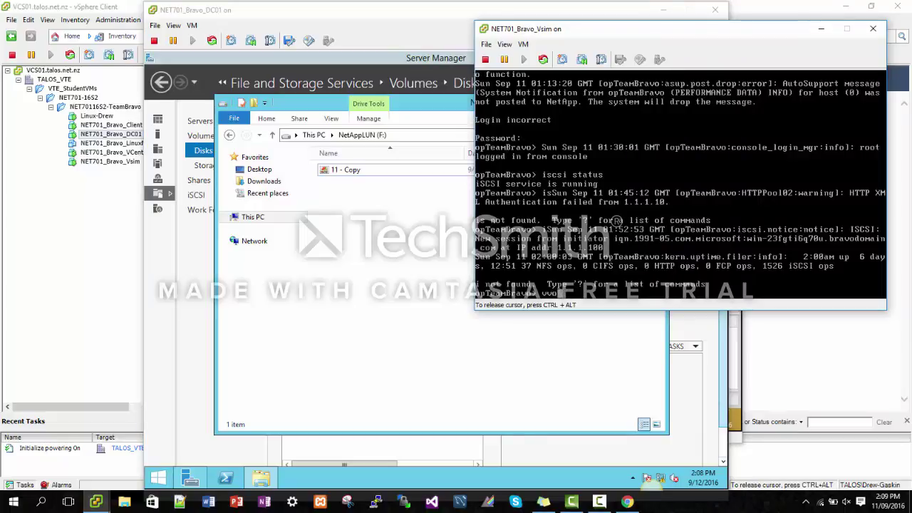
type("ol move start")
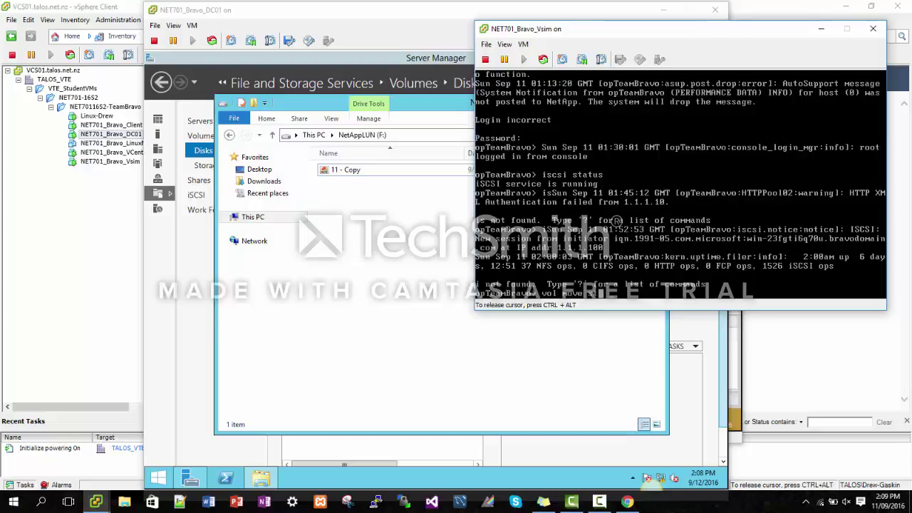
type(" lun")
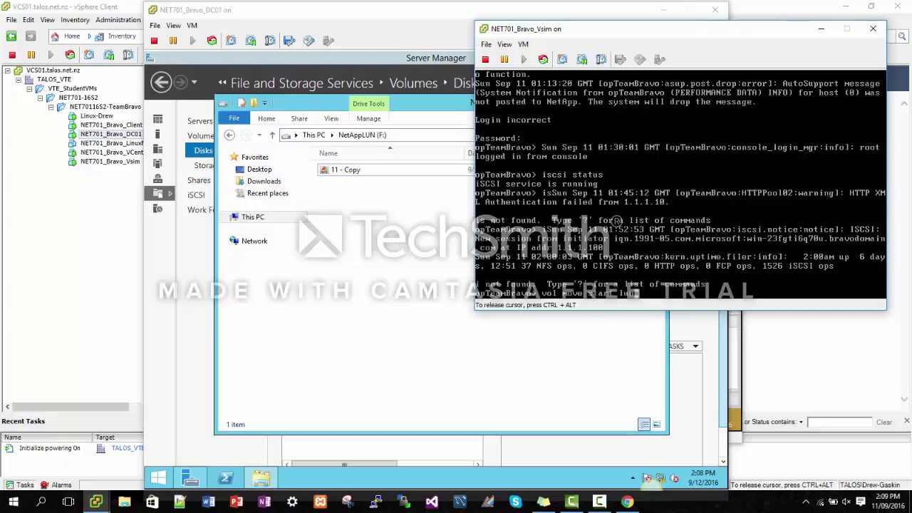
type("2 aggr1 -m")
key("Return")
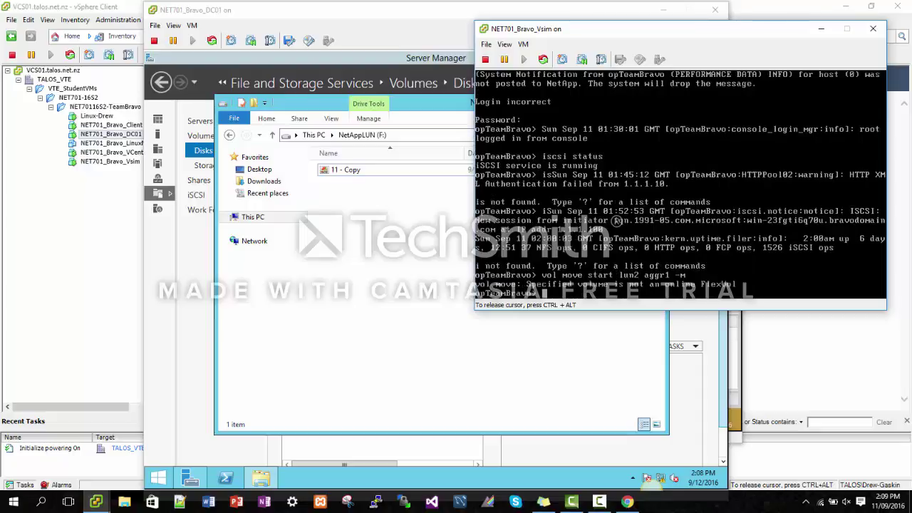
- Correct the volume name to lun2_vol and try the move to aggr1 with the -m option again
key("Up")
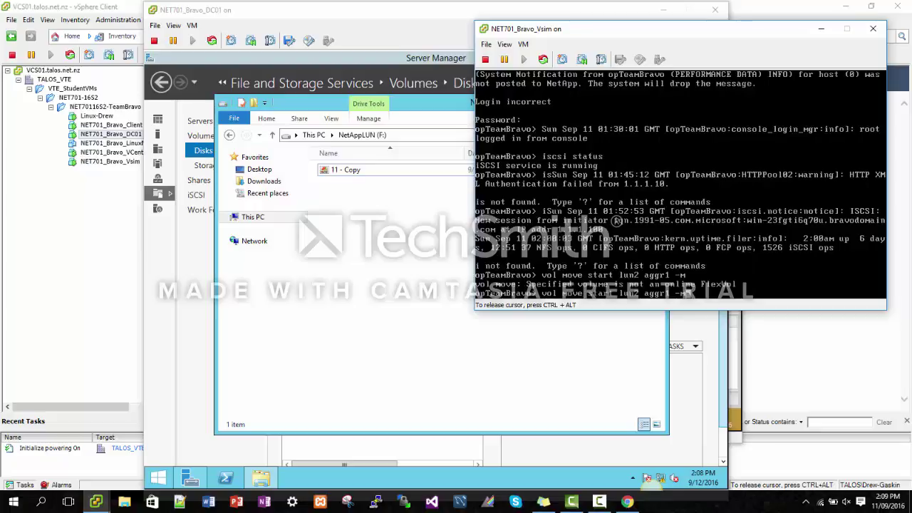
key("Left")
key("Left")
key("Left")
key("Left")
key("Left")
key("Left")
key("Left")
key("Left")
type("_vol")
key("Return")
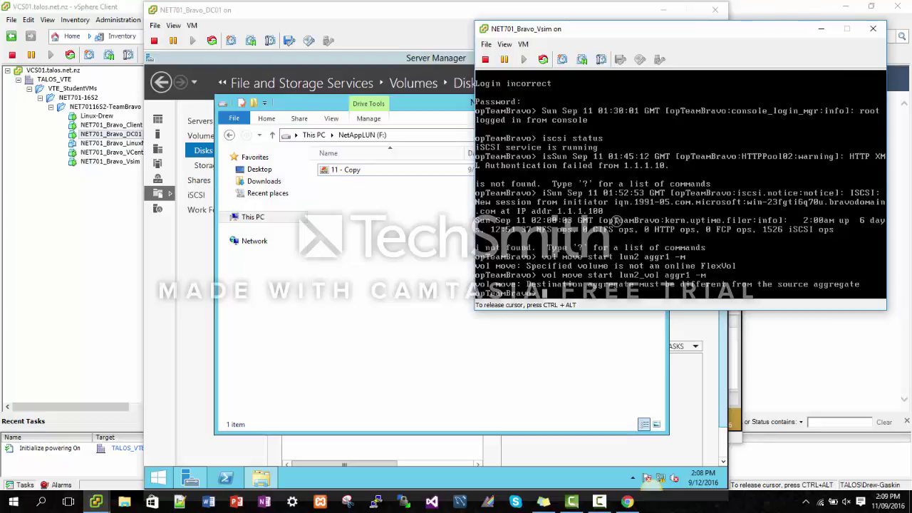
- Change the destination aggregate to aggr0 and run vol move start lun2_vol aggr0 -m
key("Up")
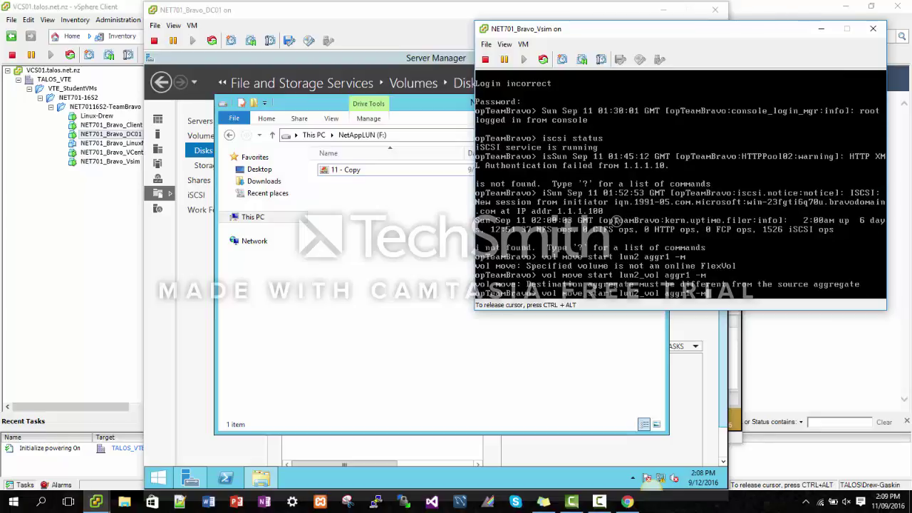
key("Left")
key("Left")
key("Left")
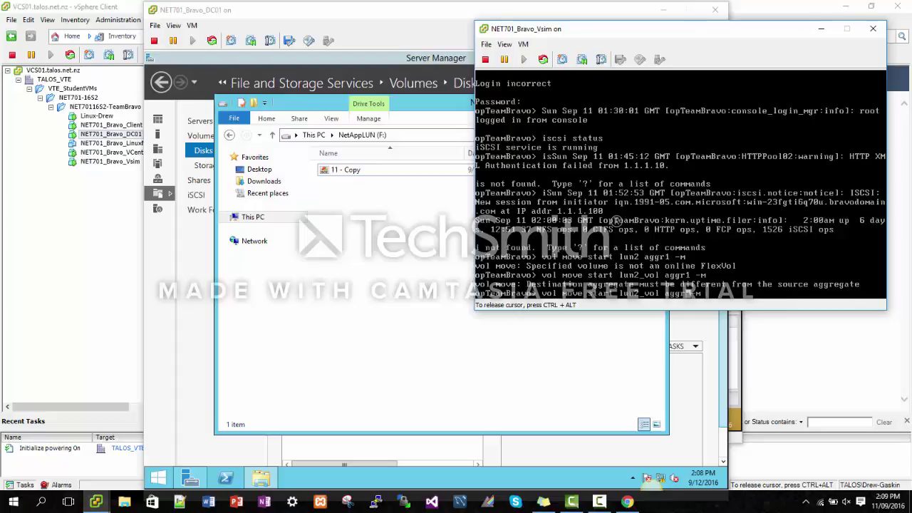
key("Left")
key("Delete")
type("0")
key("Return")
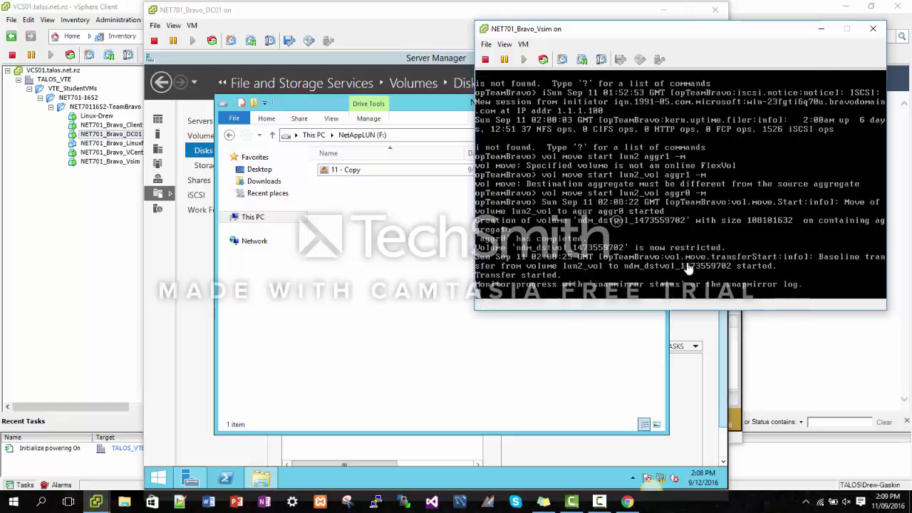
- Paste another duplicate of the 11 - Copy file into NetAppLUN (F:) and return to the NET701_Bravo_Vsim console
left_click(354, 178)
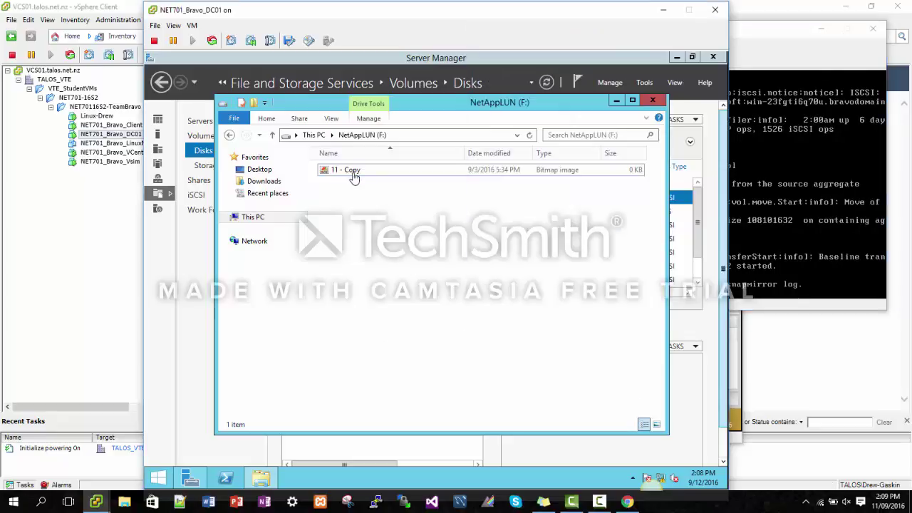
right_click(374, 171)
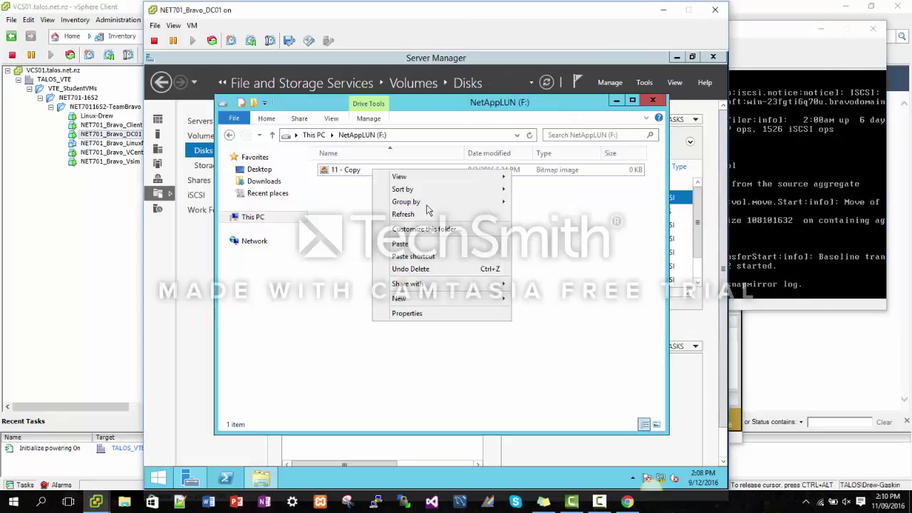
left_click(417, 244)
left_click(809, 226)
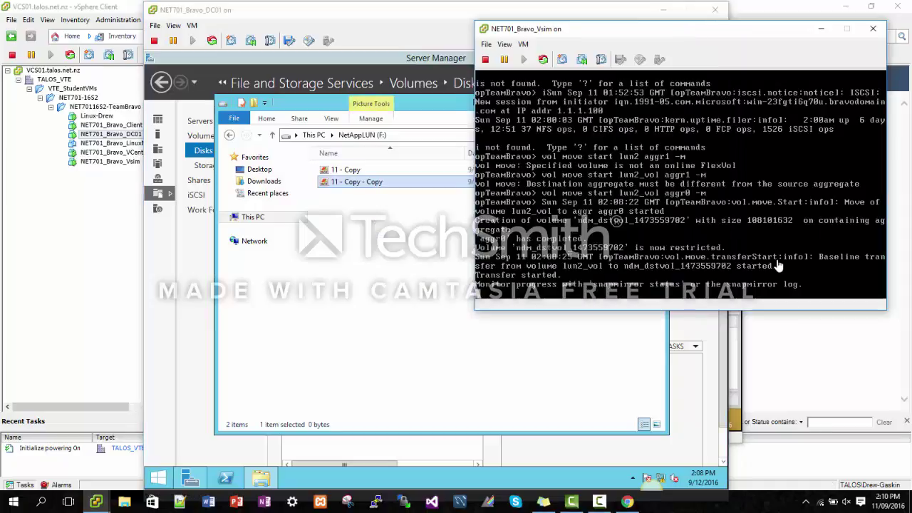
- Begin entering a new vol move command in the NET701_Bravo_Vsim console
left_click(808, 227)
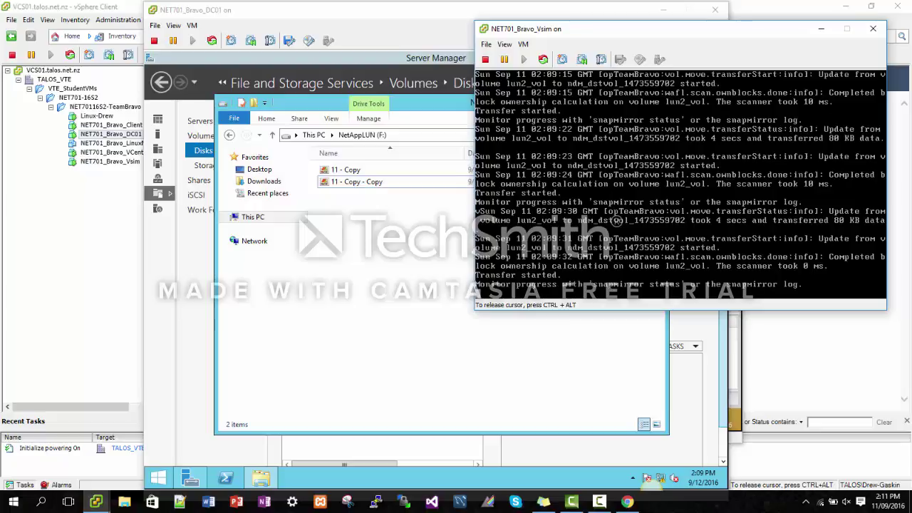
type("vol move ca")
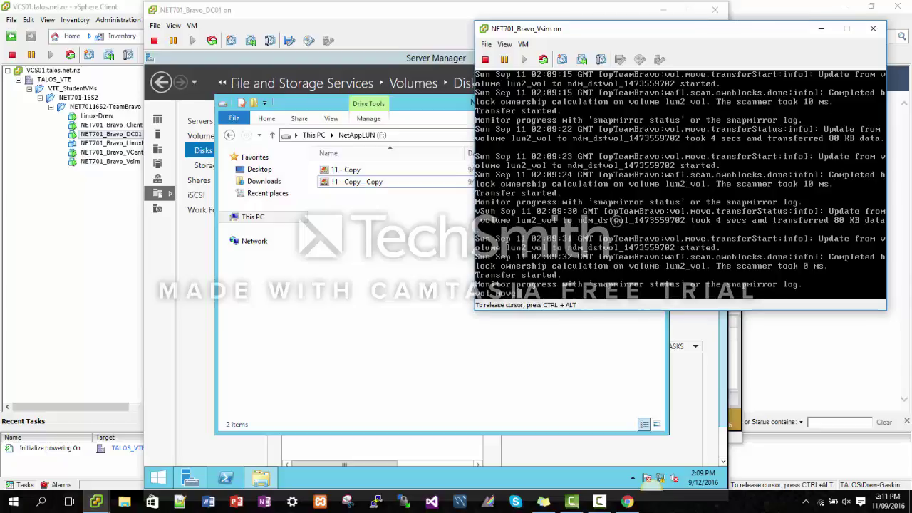